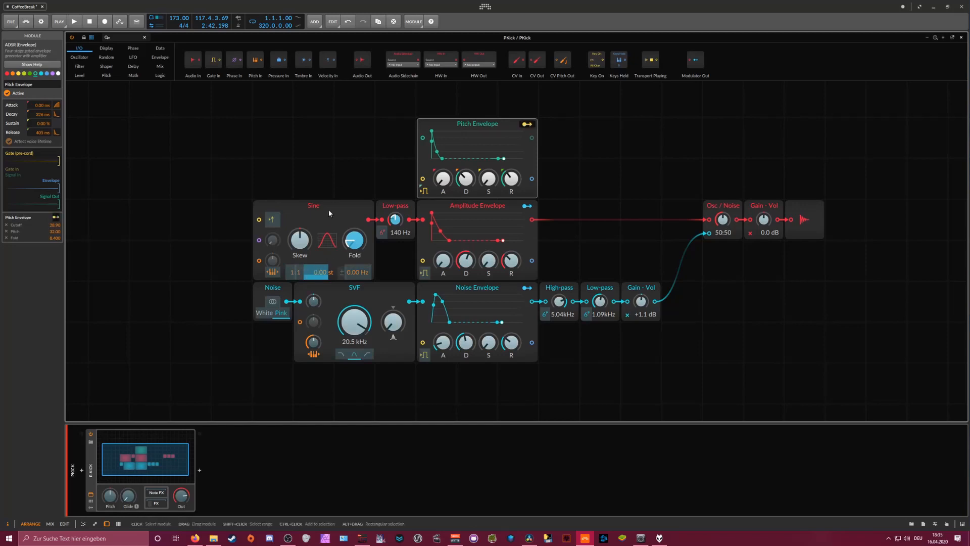
# Step: Set the Pitch Envelope's modulation of the sine's Fold to 7.44 and the oscillator's low-pass cutoff to 235 Hz
pyautogui.click(320, 269)
pyautogui.moveTo(319, 270); pyautogui.dragTo(319, 274)
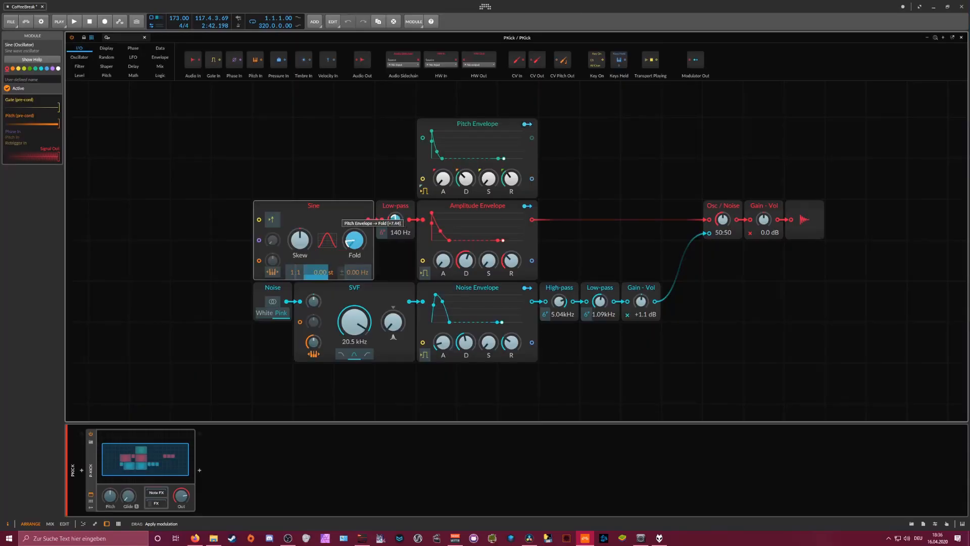
pyautogui.moveTo(354, 242); pyautogui.dragTo(352, 246)
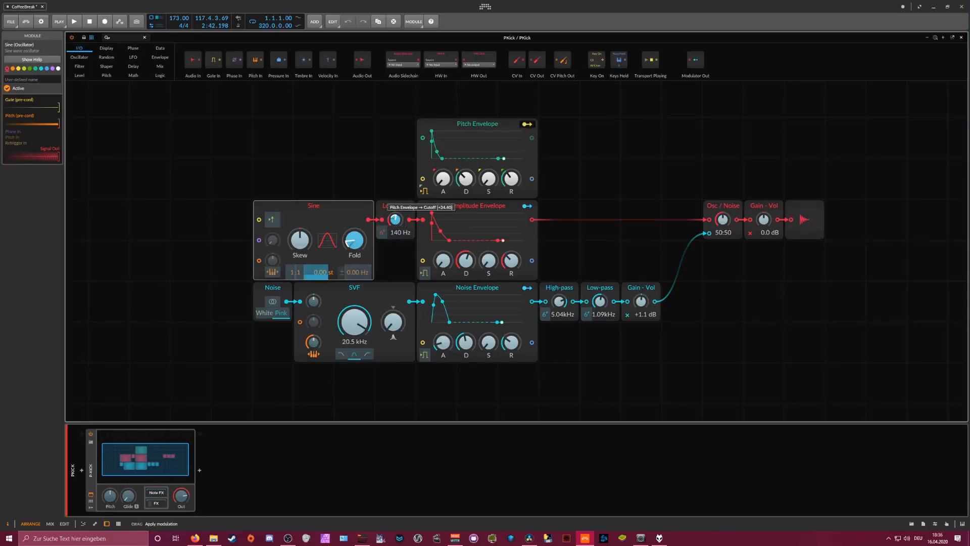
pyautogui.click(511, 134)
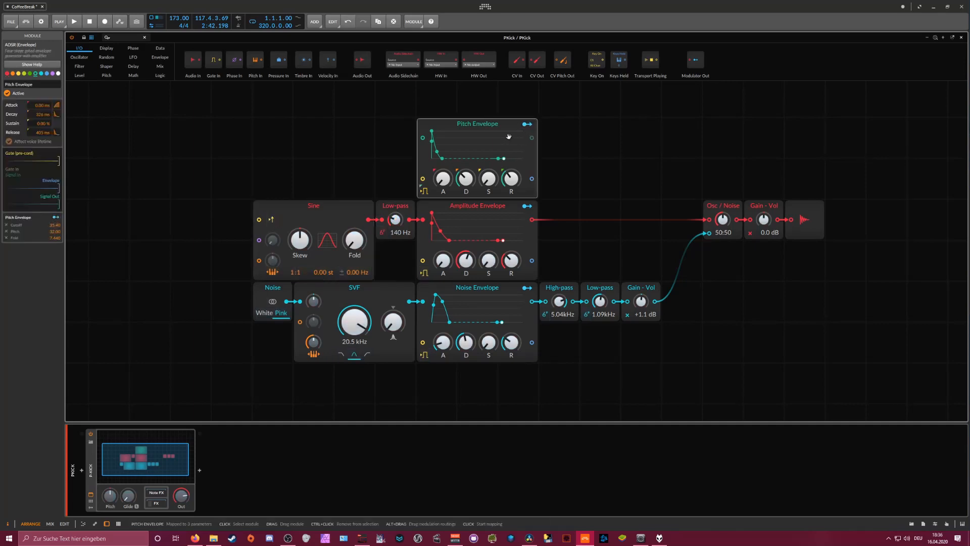
pyautogui.moveTo(395, 220); pyautogui.dragTo(398, 221)
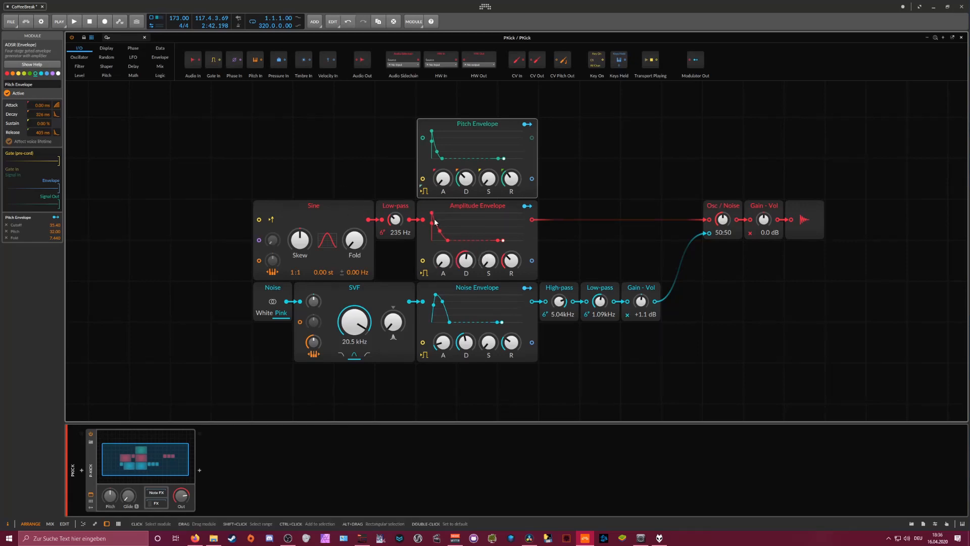
# Step: Arm the PKick track for recording and shorten the decay of the Pitch and Amplitude envelopes
pyautogui.click(79, 462)
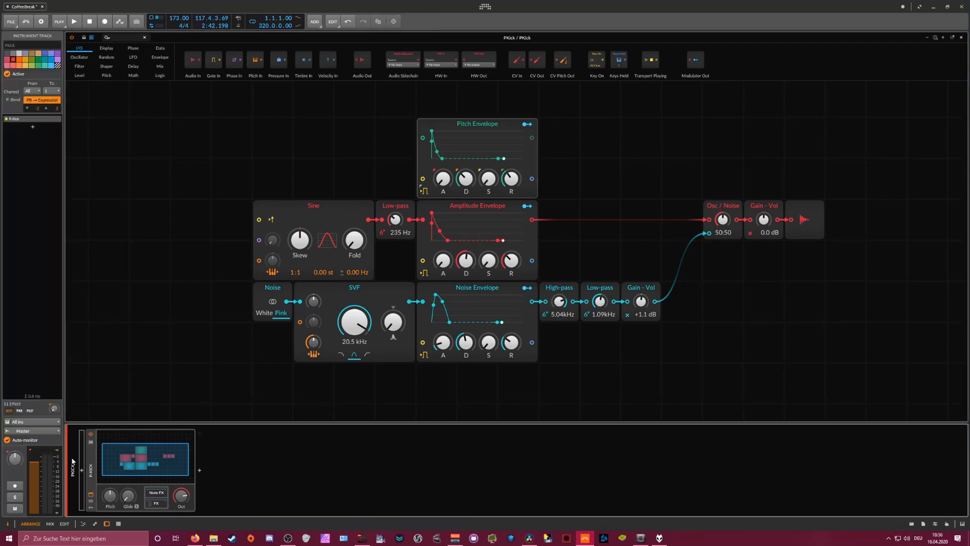
pyautogui.click(15, 486)
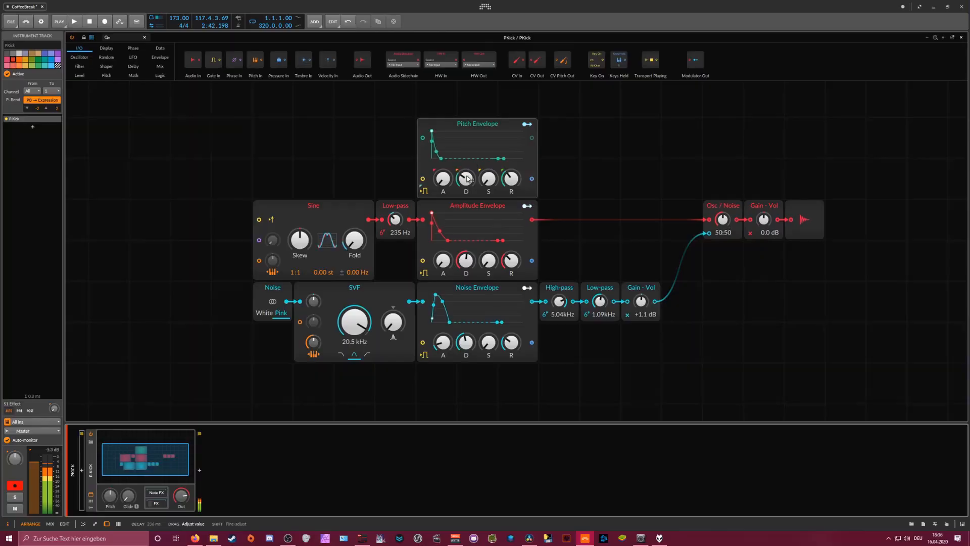
pyautogui.moveTo(468, 178); pyautogui.dragTo(468, 167)
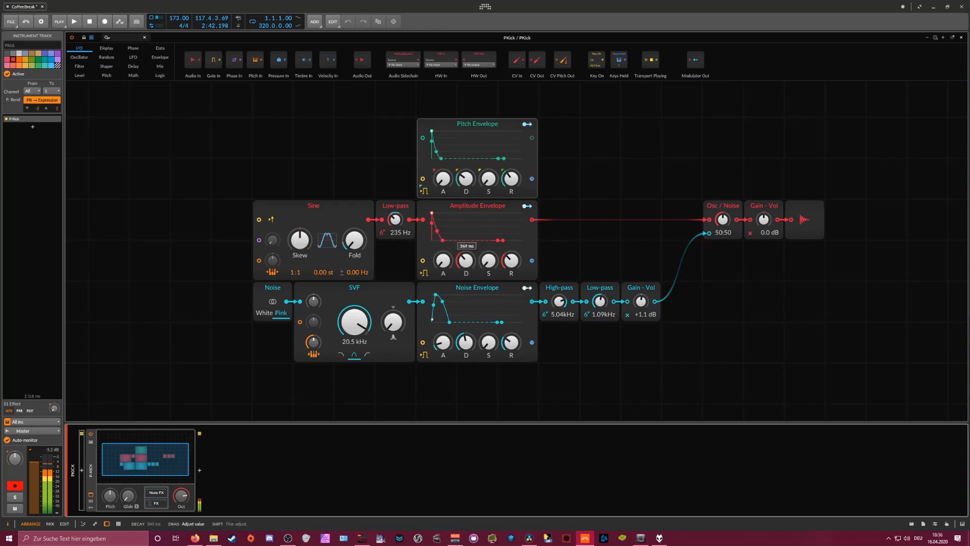
pyautogui.moveTo(466, 260); pyautogui.dragTo(466, 255)
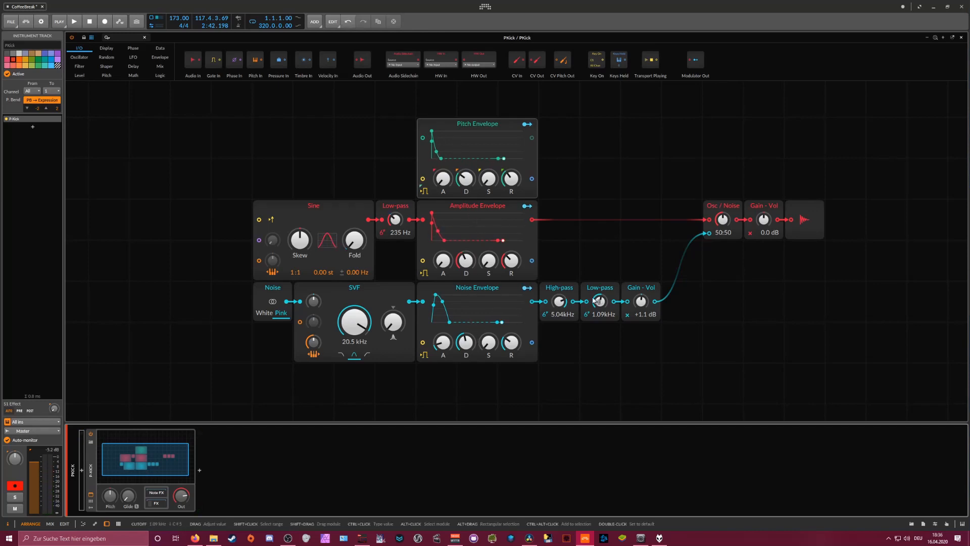
# Step: Set the noise high-pass to 5.99 kHz, the noise gain to 0.0 dB and the sine low-pass to 42.8 Hz, and adjust the Pitch Envelope's decay
pyautogui.moveTo(558, 301); pyautogui.dragTo(559, 313)
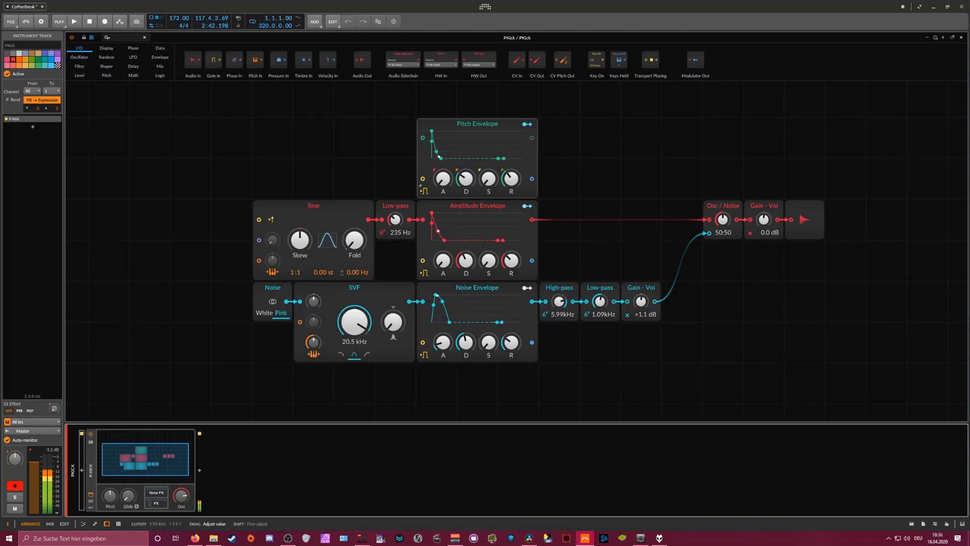
pyautogui.doubleClick(643, 296)
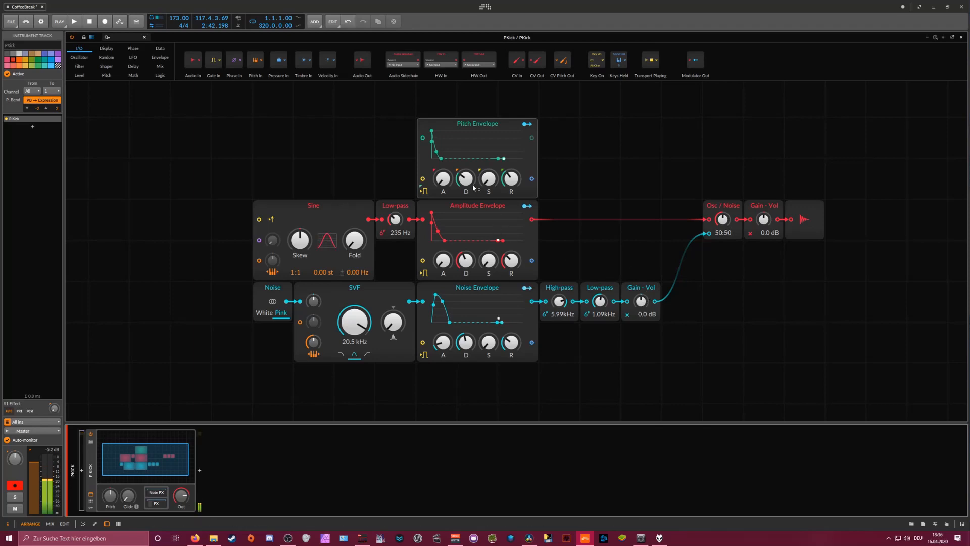
pyautogui.moveTo(472, 184)
pyautogui.mouseDown()
pyautogui.moveTo(471, 174)
pyautogui.moveTo(466, 186)
pyautogui.mouseUp()
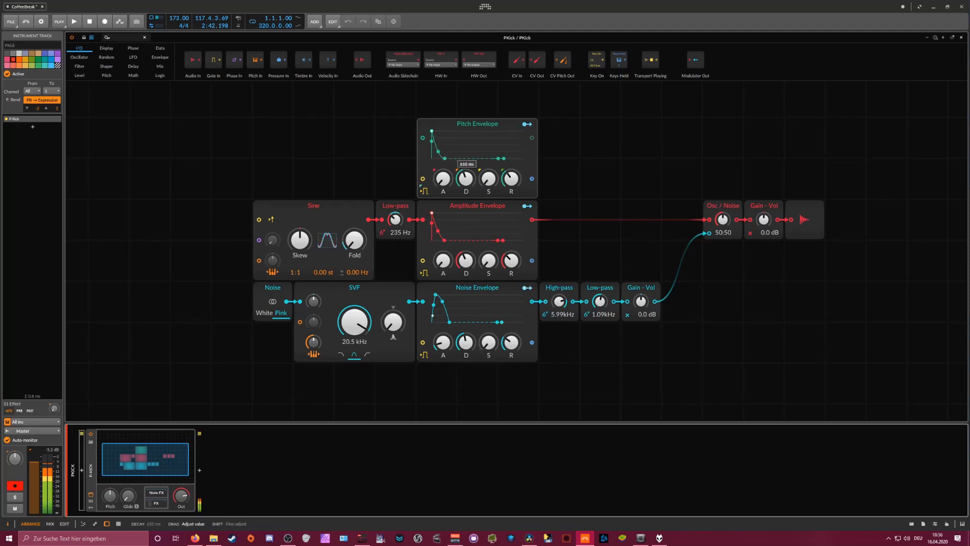
pyautogui.moveTo(395, 219)
pyautogui.mouseDown()
pyautogui.moveTo(395, 204)
pyautogui.moveTo(395, 232)
pyautogui.mouseUp()
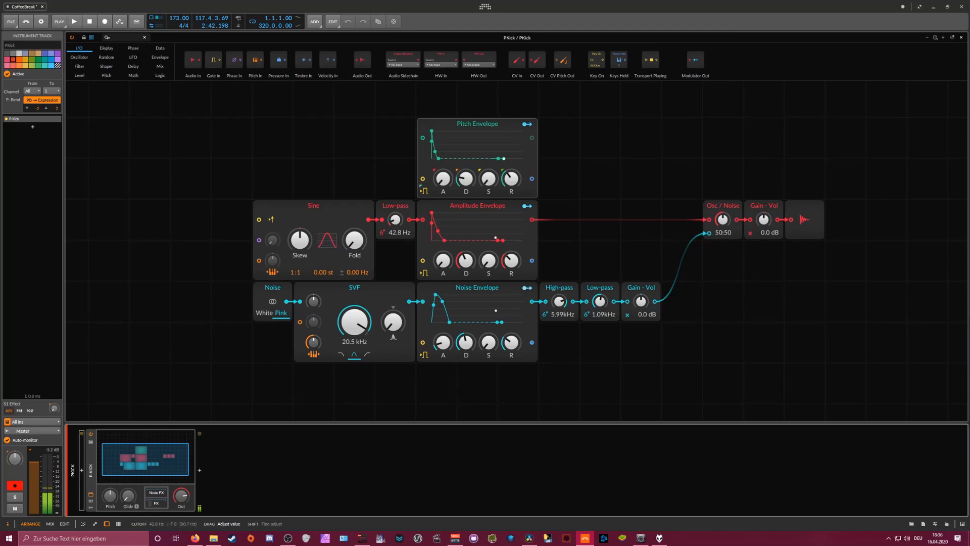
# Step: Set the Pitch Envelope's Fold modulation to 8.40 and its low-pass cutoff modulation to 66.90, and lengthen its decay
pyautogui.click(527, 124)
pyautogui.moveTo(354, 240)
pyautogui.mouseDown()
pyautogui.moveTo(395, 203)
pyautogui.moveTo(354, 258)
pyautogui.mouseUp()
pyautogui.moveTo(300, 235); pyautogui.dragTo(300, 220)
pyautogui.doubleClick(300, 236)
pyautogui.moveTo(354, 239); pyautogui.dragTo(354, 235)
pyautogui.click(526, 124)
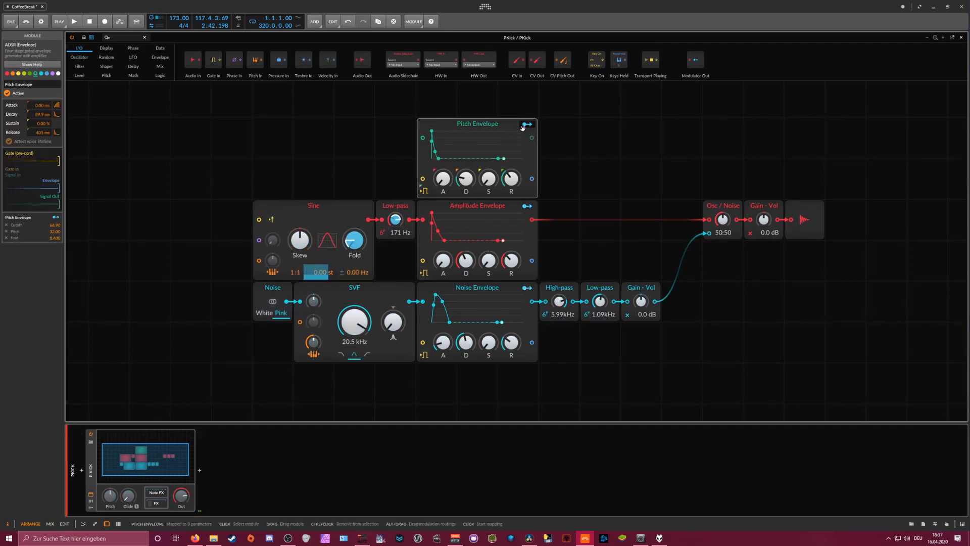
pyautogui.moveTo(465, 179)
pyautogui.mouseDown()
pyautogui.moveTo(439, 138)
pyautogui.moveTo(460, 179)
pyautogui.mouseUp()
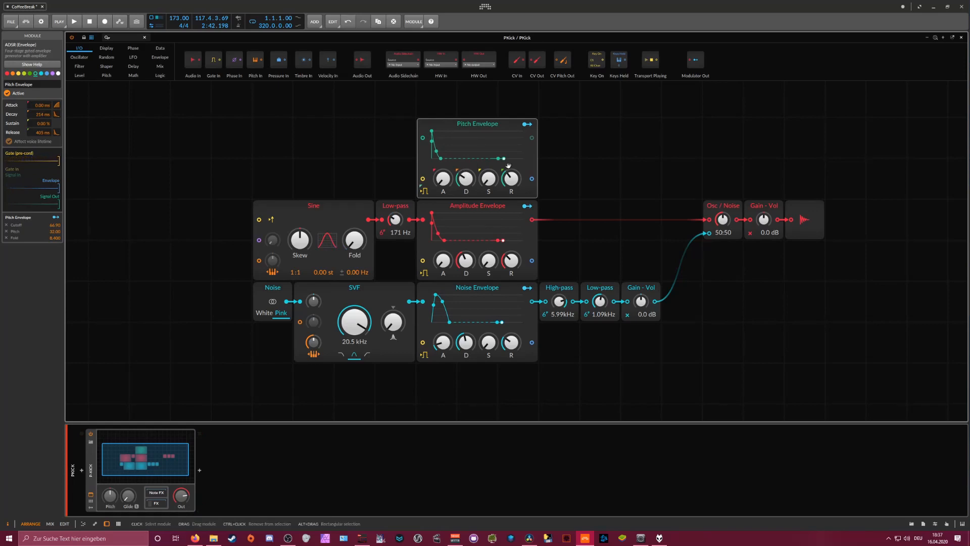
# Step: Close the kick's grid patch and open the PSnare track's grid patch to examine its modules
pyautogui.moveTo(660, 119); pyautogui.dragTo(623, 156)
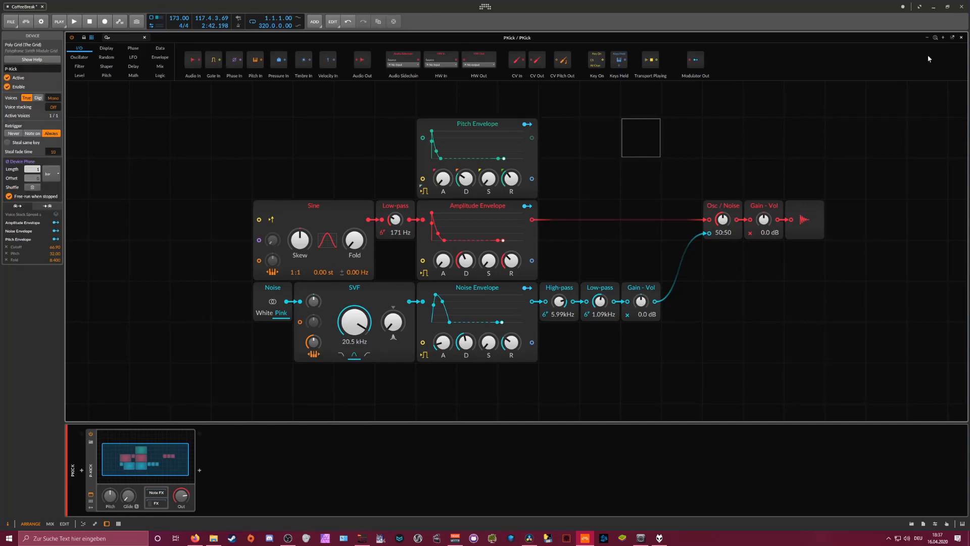
pyautogui.click(961, 39)
pyautogui.click(96, 87)
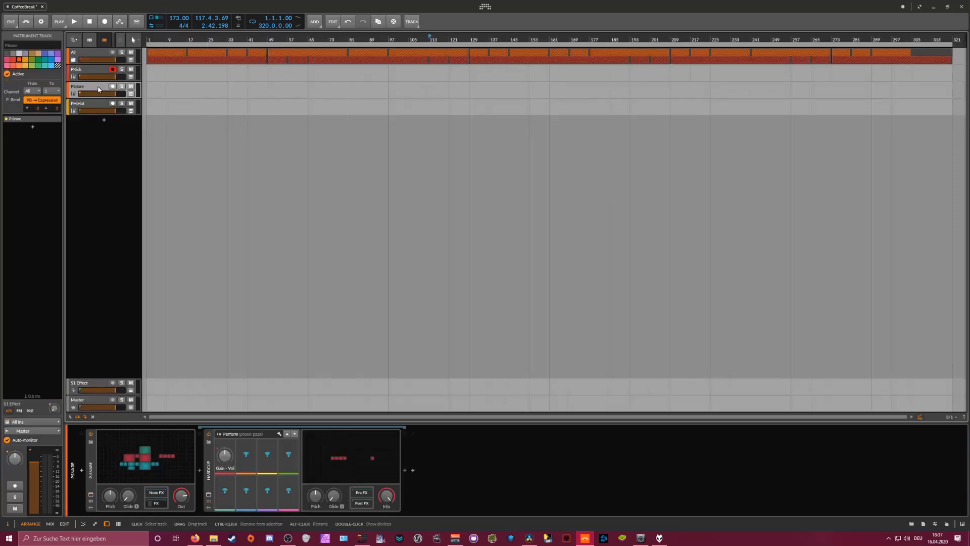
pyautogui.click(158, 503)
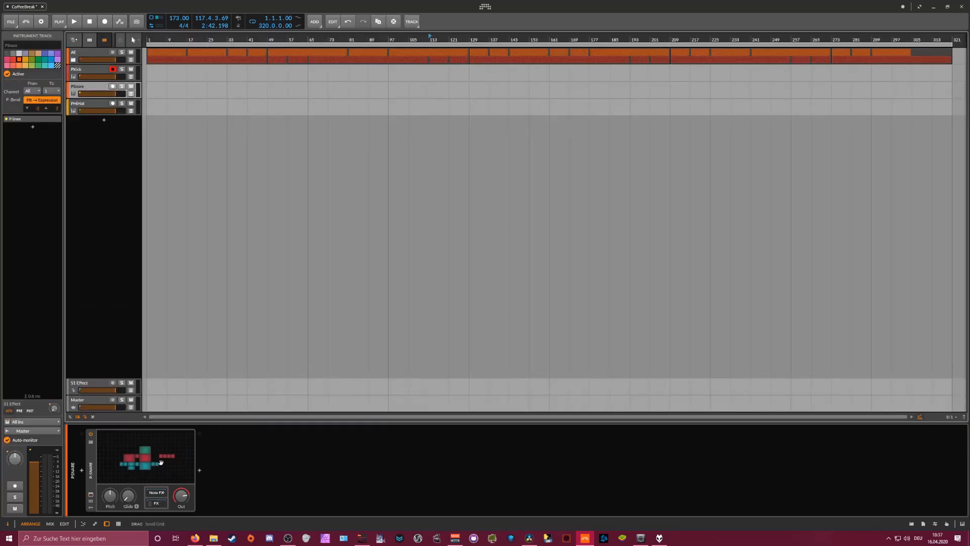
pyautogui.click(161, 462)
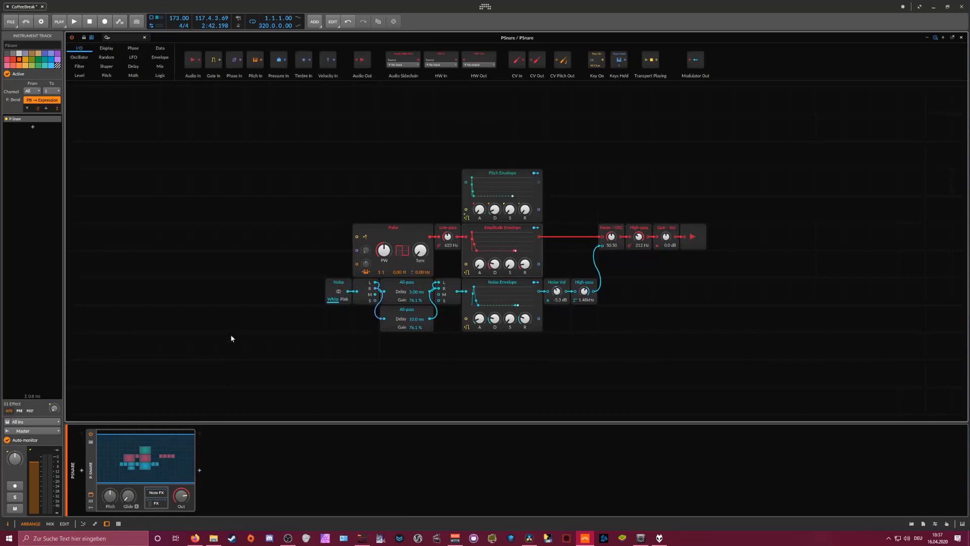
pyautogui.click(943, 39)
pyautogui.click(944, 39)
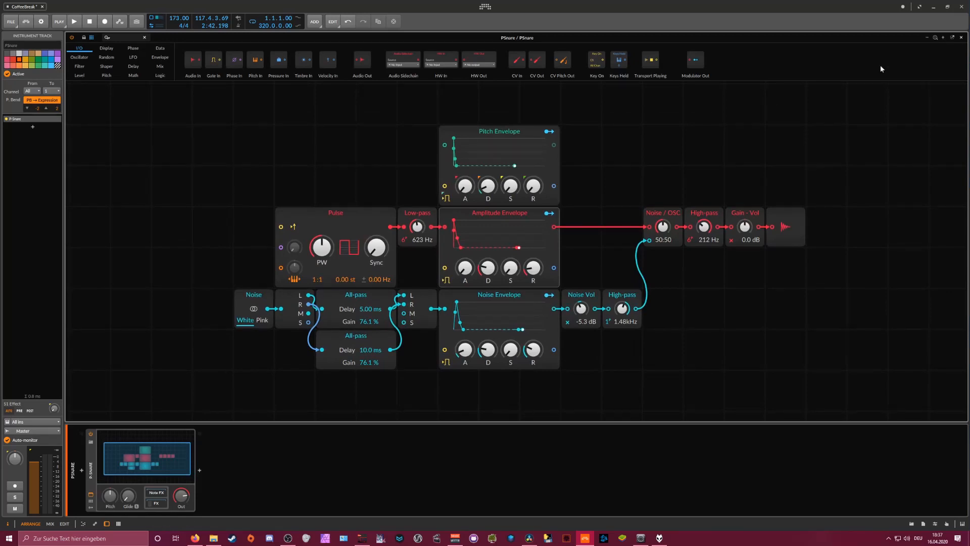
# Step: Close the snare's grid patch and expand the All group to show its nested tracks in the arrangement
pyautogui.click(961, 38)
pyautogui.click(79, 55)
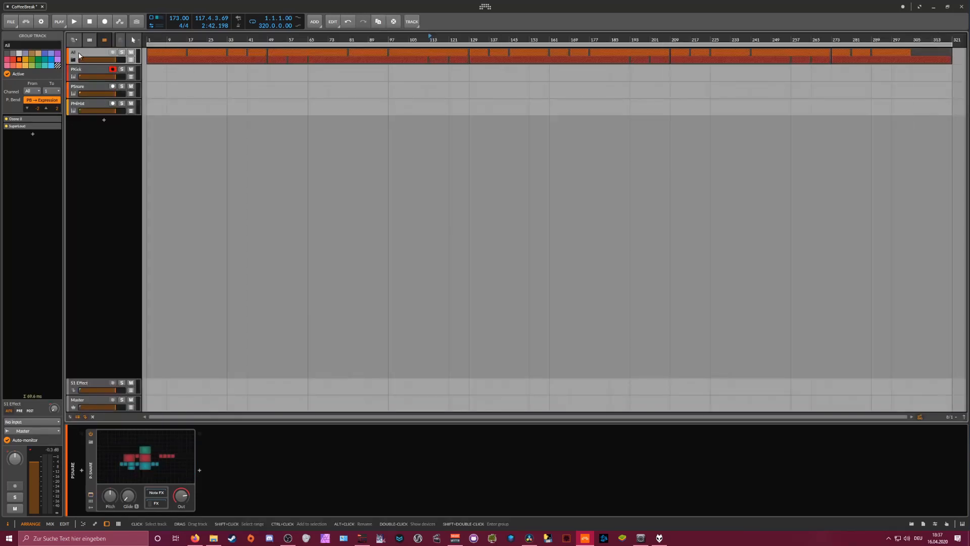
pyautogui.click(74, 60)
pyautogui.moveTo(196, 40)
pyautogui.mouseDown()
pyautogui.moveTo(196, 31)
pyautogui.moveTo(196, 48)
pyautogui.mouseUp()
# Step: Solo the Addictive Drums 2 track and enlarge the interface scaling
pyautogui.click(124, 108)
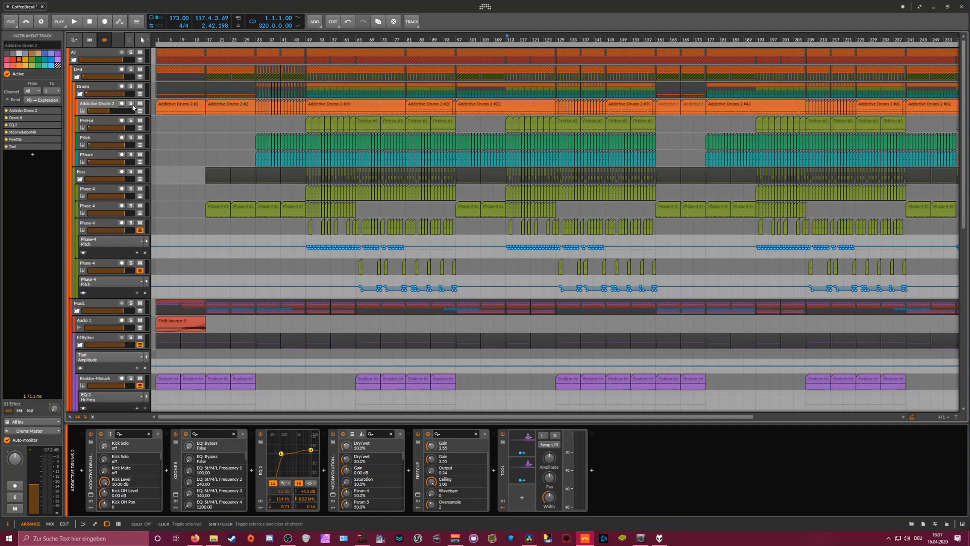
pyautogui.click(130, 104)
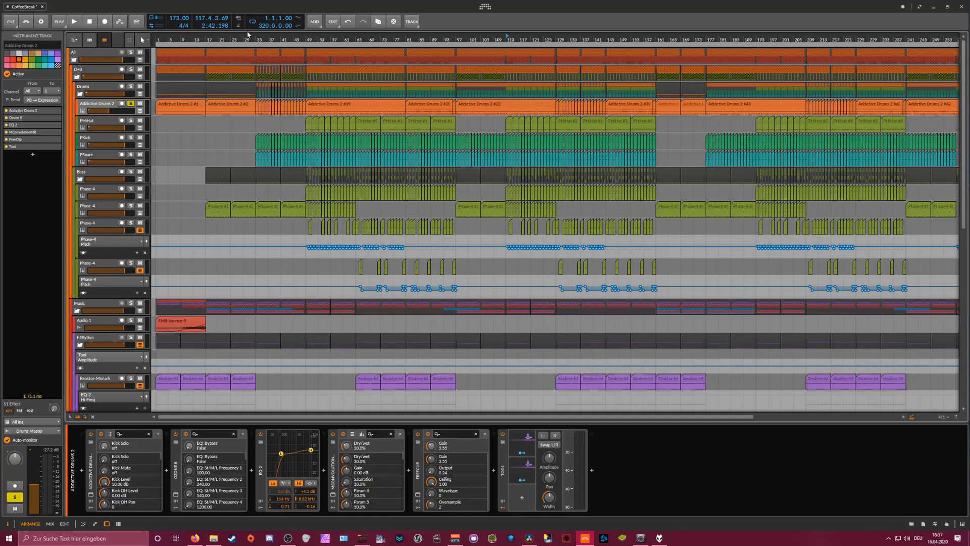
pyautogui.hotkey('ctrl', '+')
pyautogui.hotkey('ctrl', '+')
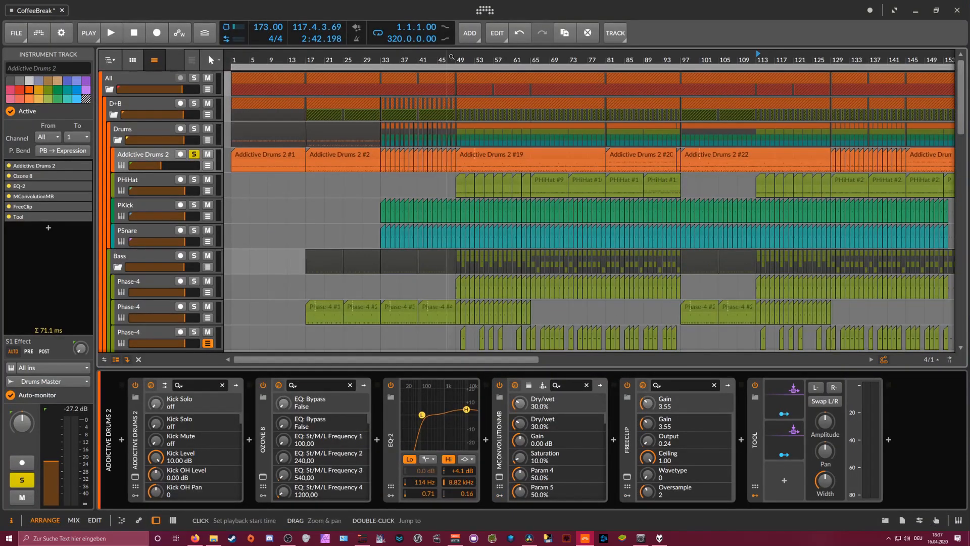
# Step: Play the soloed Addictive Drums 2 track from bar 49 for a short listen, ending with playback stopped
pyautogui.moveTo(452, 57); pyautogui.dragTo(414, 51)
pyautogui.click(435, 157)
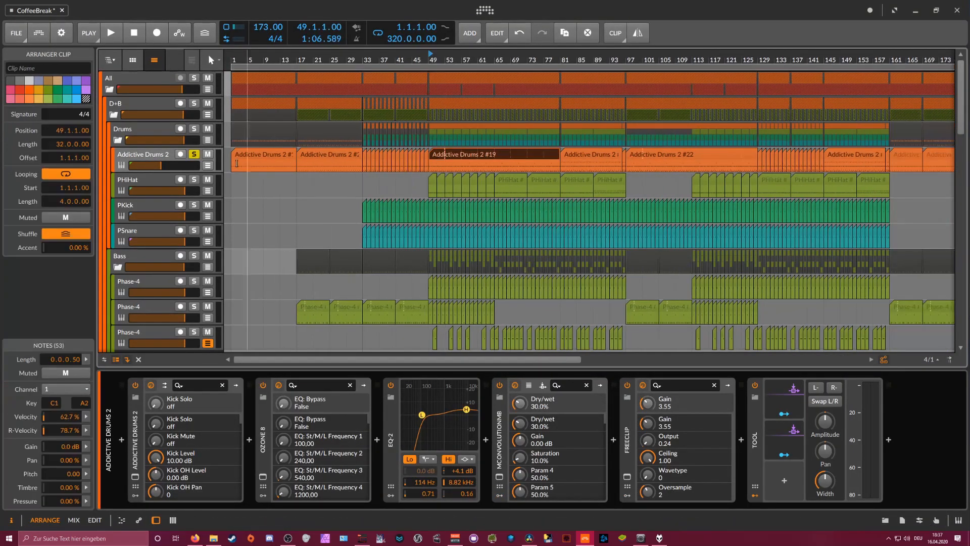
pyautogui.press('space')
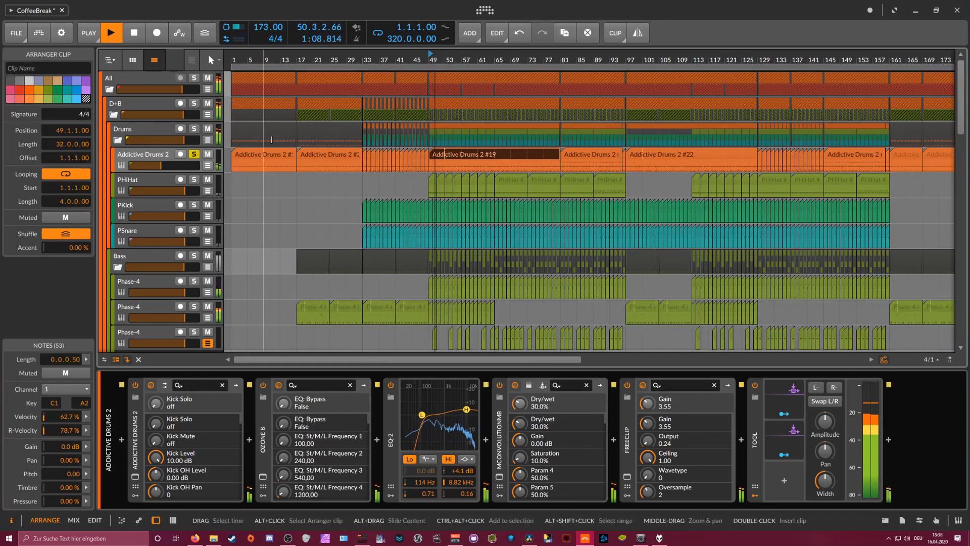
pyautogui.press('space')
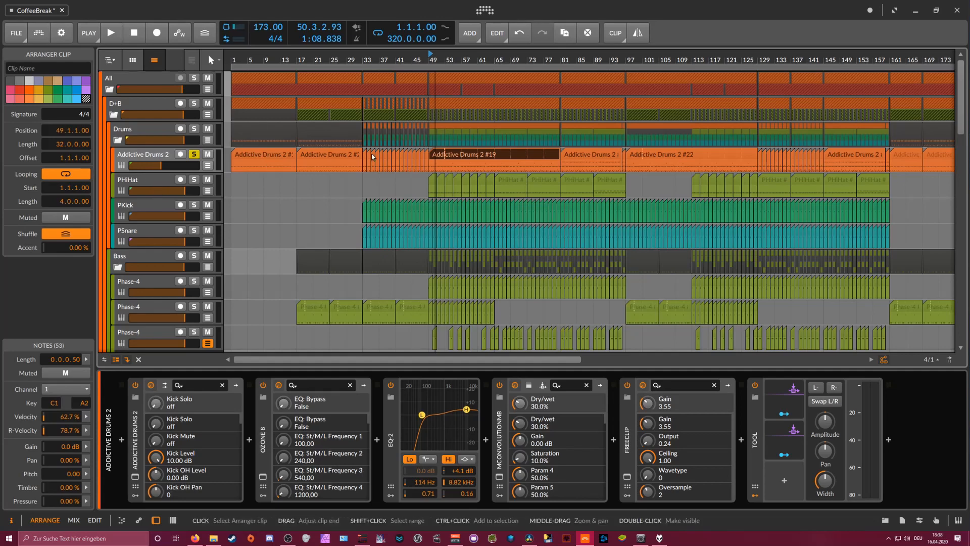
# Step: Solo the PHiHat, PKick and PSnare tracks alongside Addictive Drums 2 and play them together from bar 49
pyautogui.click(194, 179)
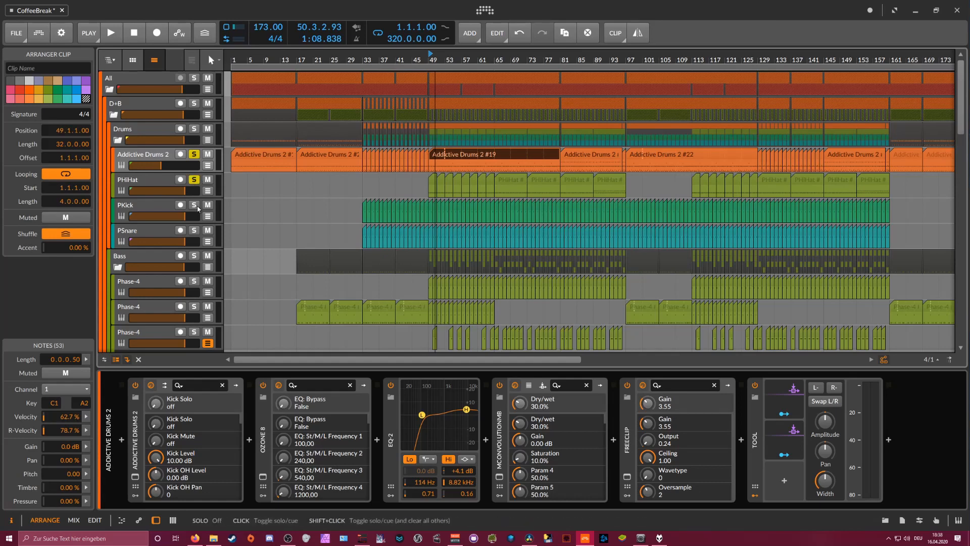
pyautogui.click(194, 204)
pyautogui.click(195, 230)
pyautogui.press('space')
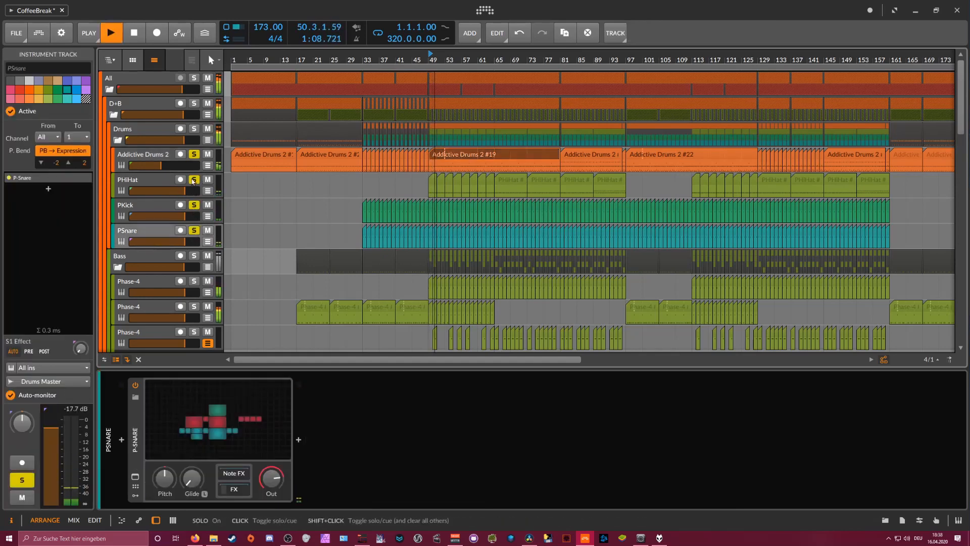
# Step: Take Addictive Drums 2 out of solo and listen to PHiHat, PKick and PSnare on their own
pyautogui.click(194, 154)
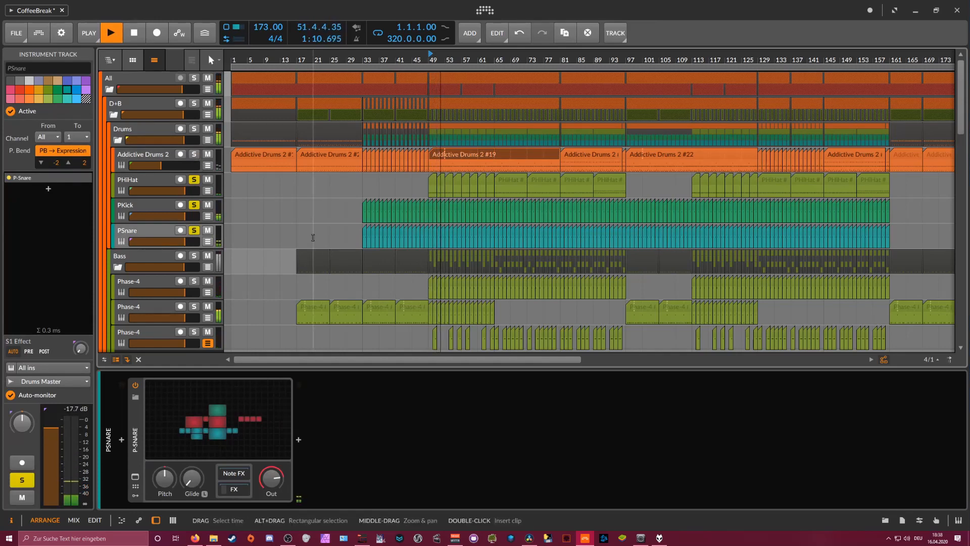
pyautogui.press('space')
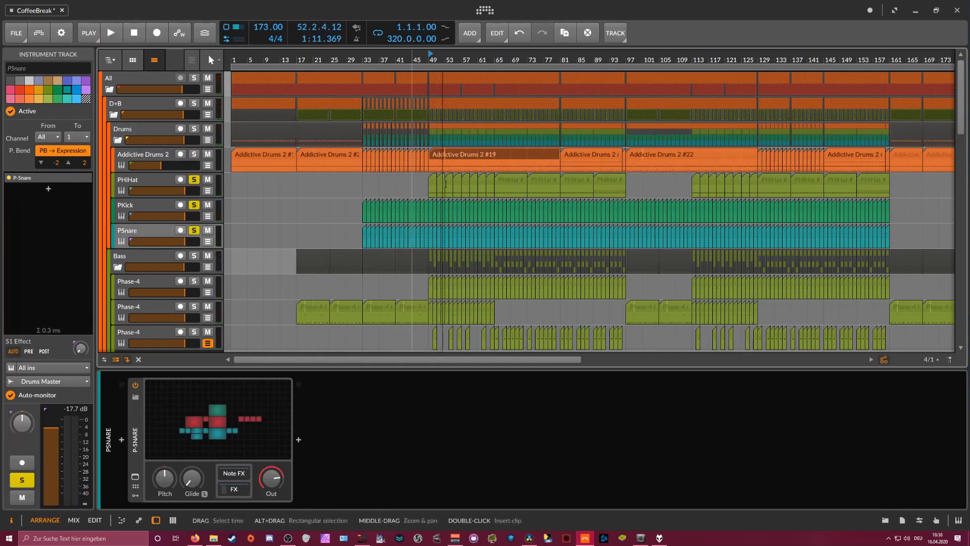
pyautogui.press('space')
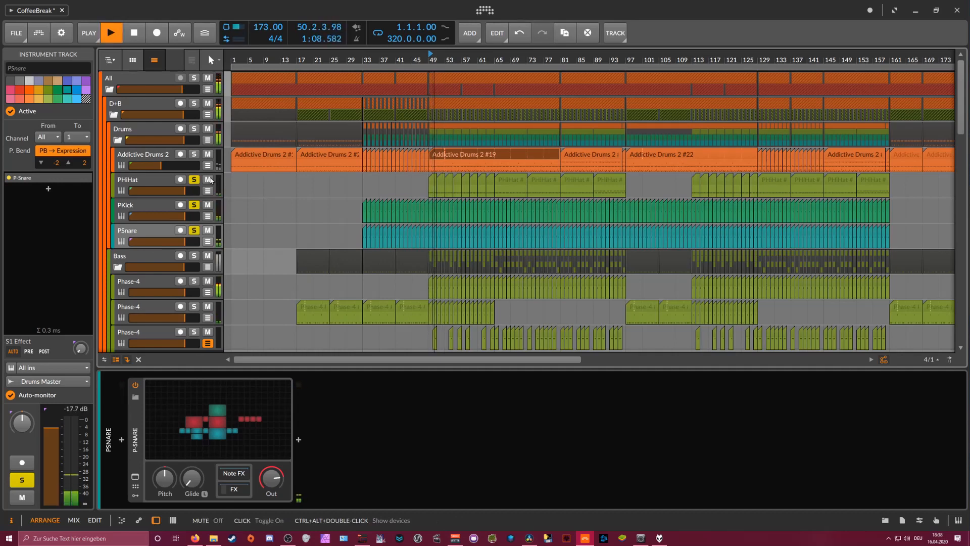
pyautogui.press('space')
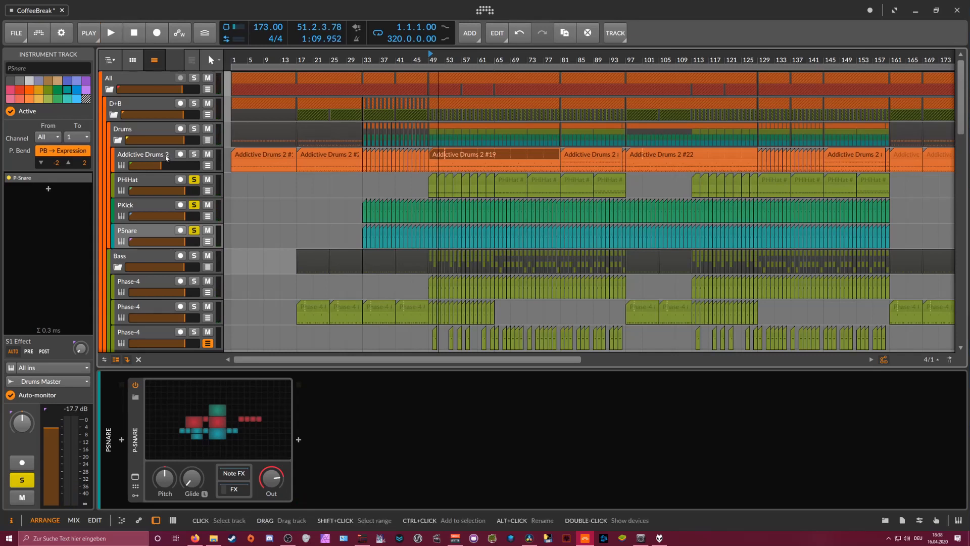
# Step: Solo Addictive Drums 2 again and play it layered with the PHiHat, PKick and PSnare tracks
pyautogui.click(194, 155)
pyautogui.press('space')
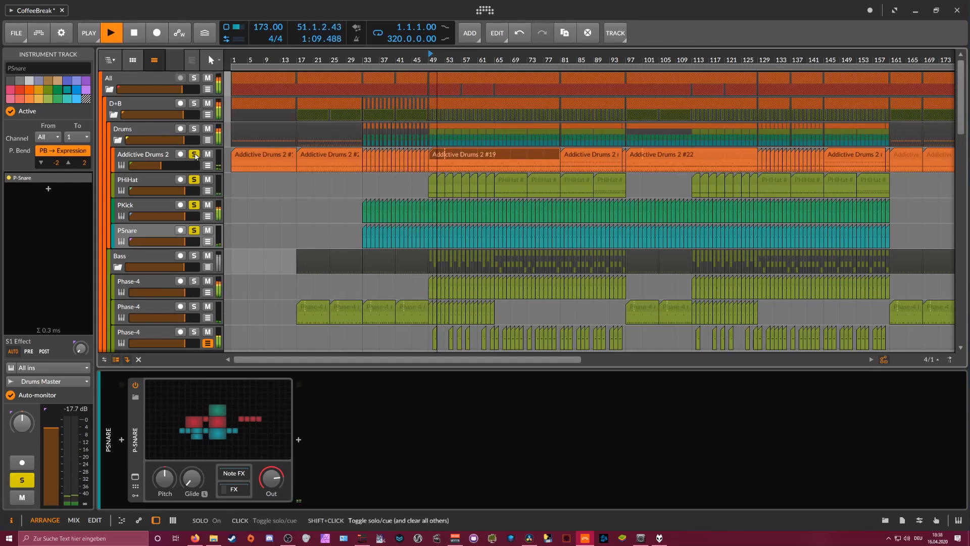
# Step: Clear the solo from all tracks and set the playback start to bar 97
pyautogui.click(194, 154)
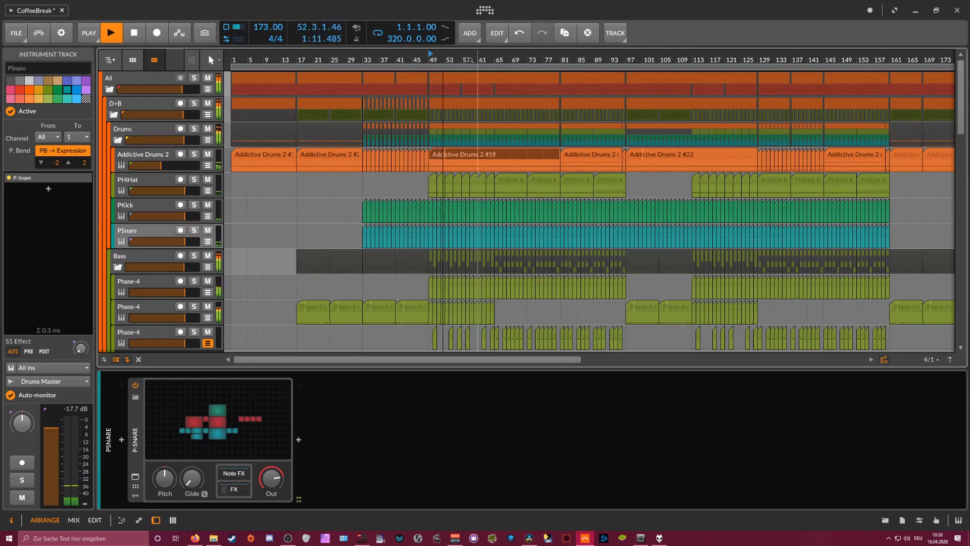
pyautogui.moveTo(463, 60); pyautogui.dragTo(463, 48)
pyautogui.click(464, 57)
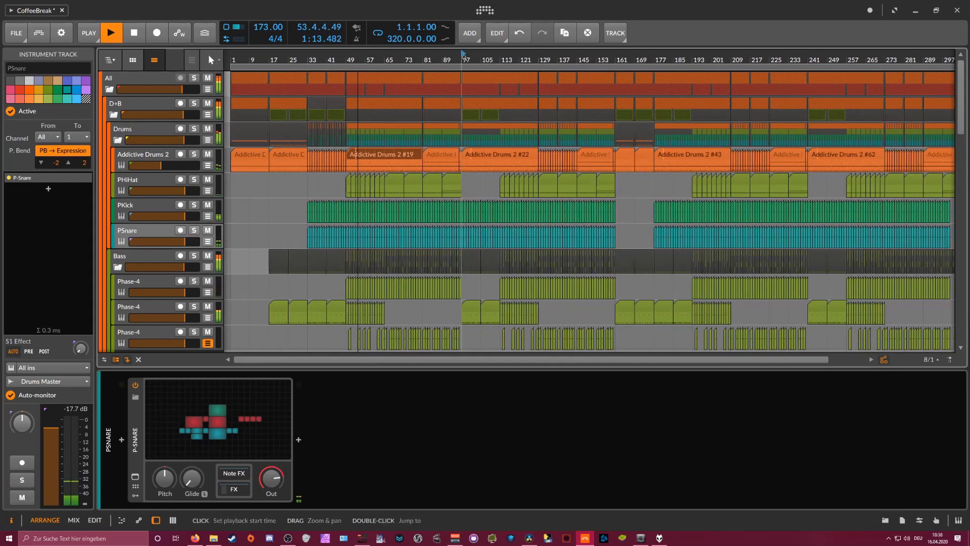
# Step: Jump playback to bar 113, stop it, and collapse the Drums, Bass, D+B and Music groups
pyautogui.click(499, 57)
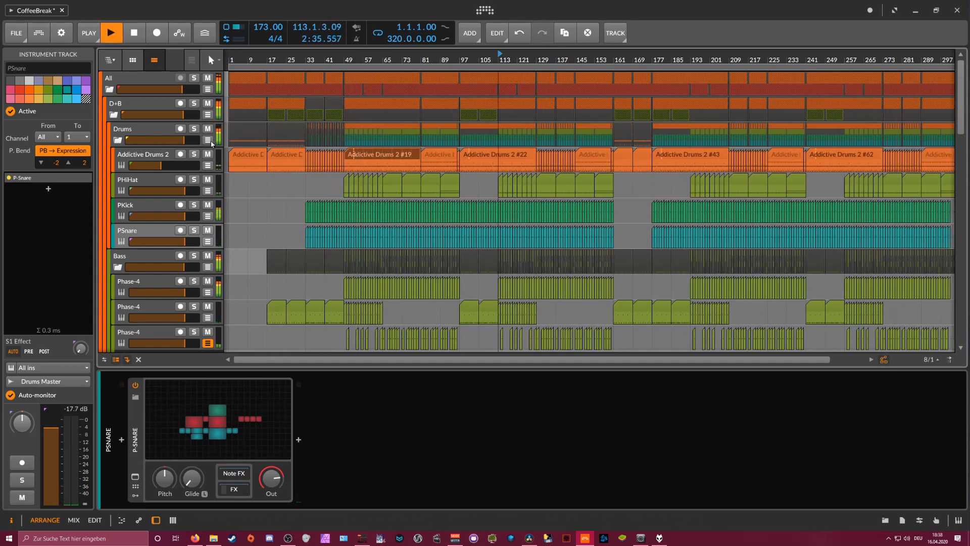
pyautogui.click(117, 140)
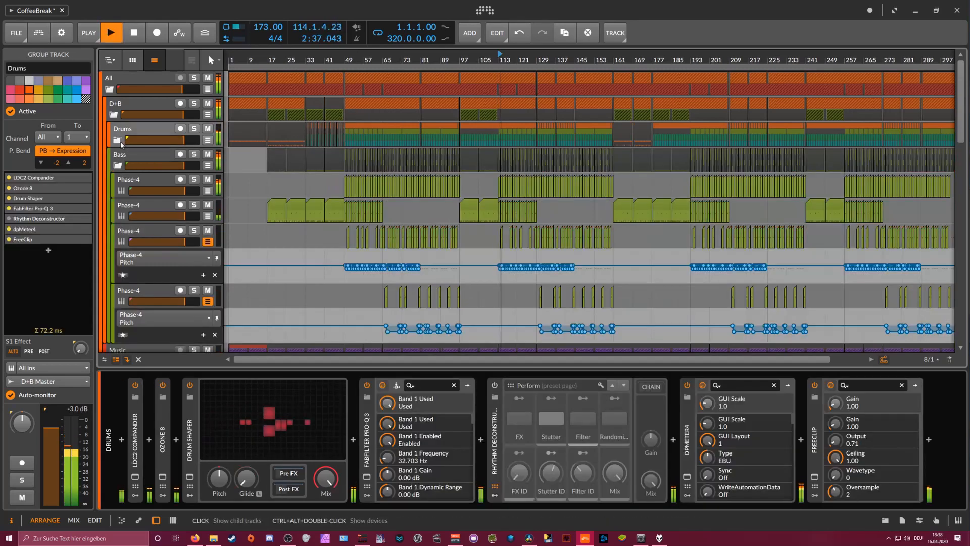
pyautogui.press('space')
pyautogui.click(118, 166)
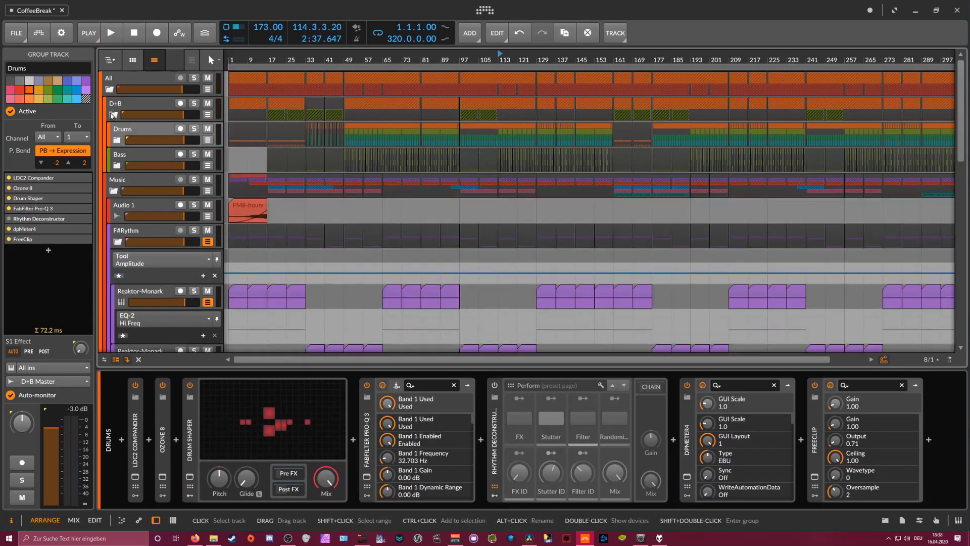
pyautogui.click(112, 114)
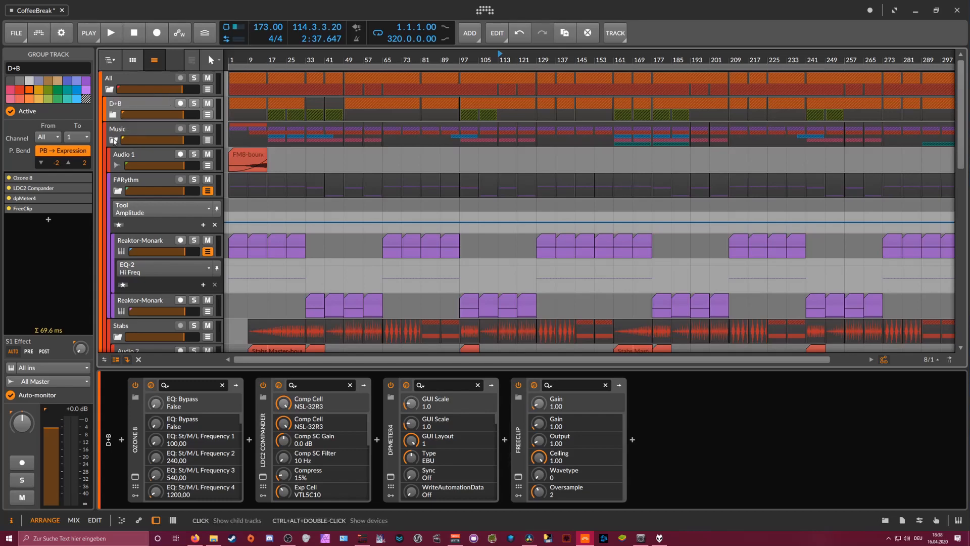
pyautogui.click(113, 139)
# Step: Look through the PKick, PSnare and PHiHat tracks and open the whole PKick grid patch
pyautogui.click(146, 155)
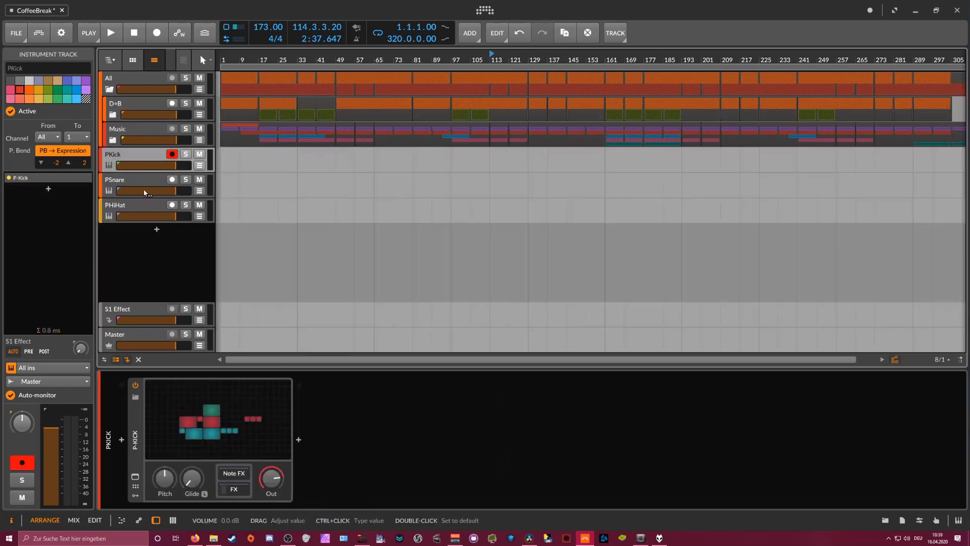
pyautogui.click(146, 179)
pyautogui.click(147, 205)
pyautogui.click(147, 181)
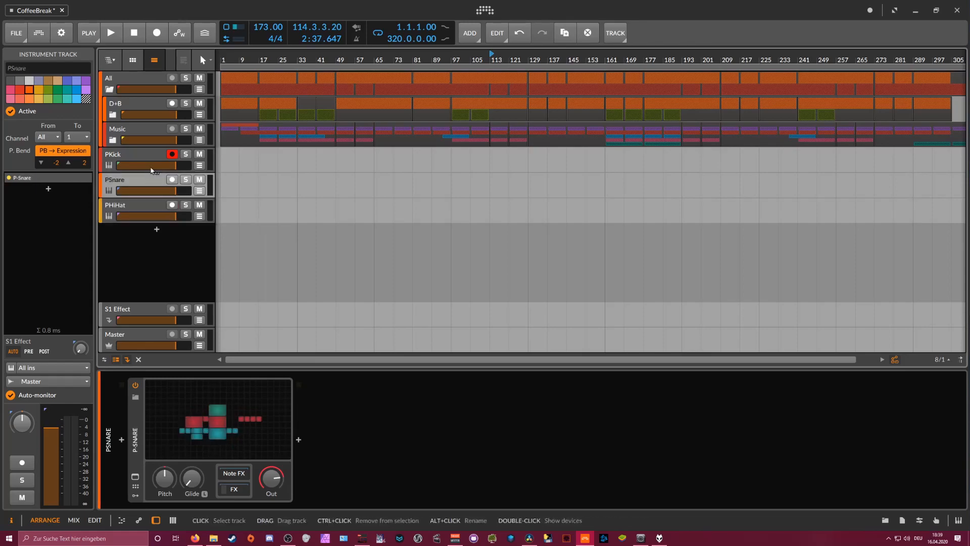
pyautogui.click(147, 156)
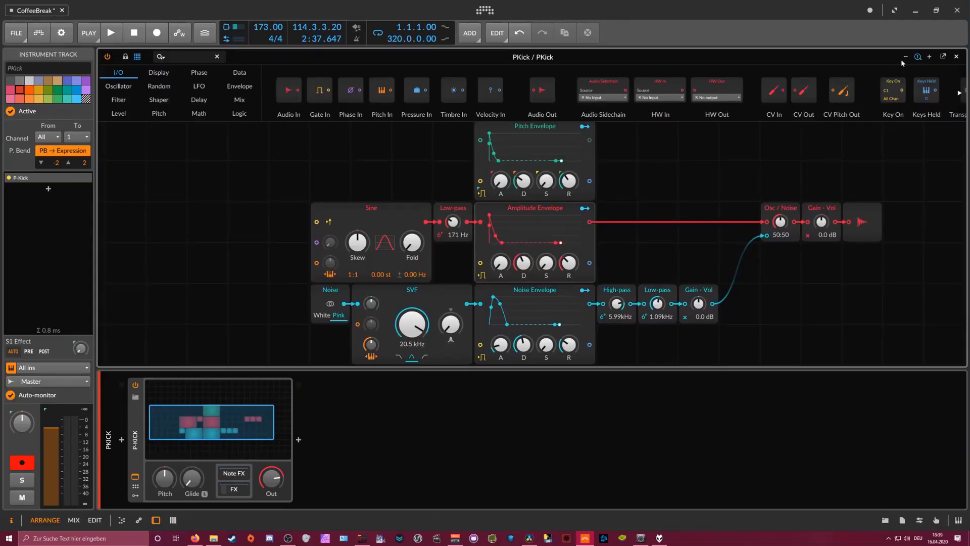
pyautogui.click(905, 58)
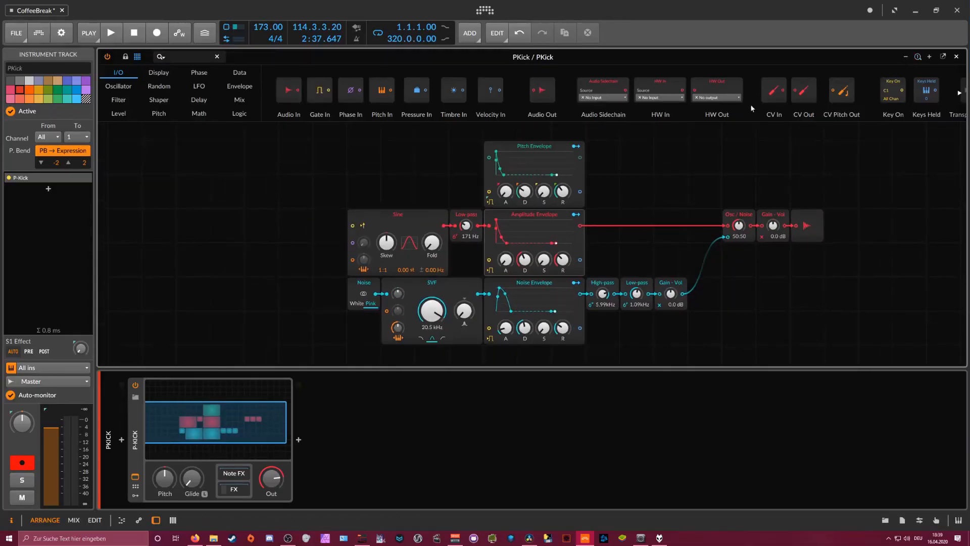
pyautogui.moveTo(707, 138); pyautogui.dragTo(677, 142)
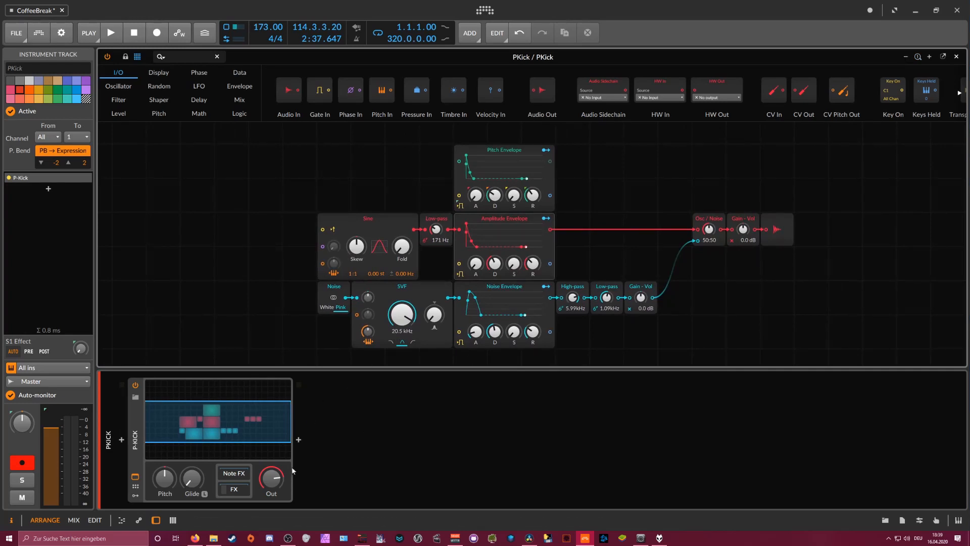
# Step: Show the FX chain of the P-Kick device and open the HardClip device's grid patch
pyautogui.click(242, 489)
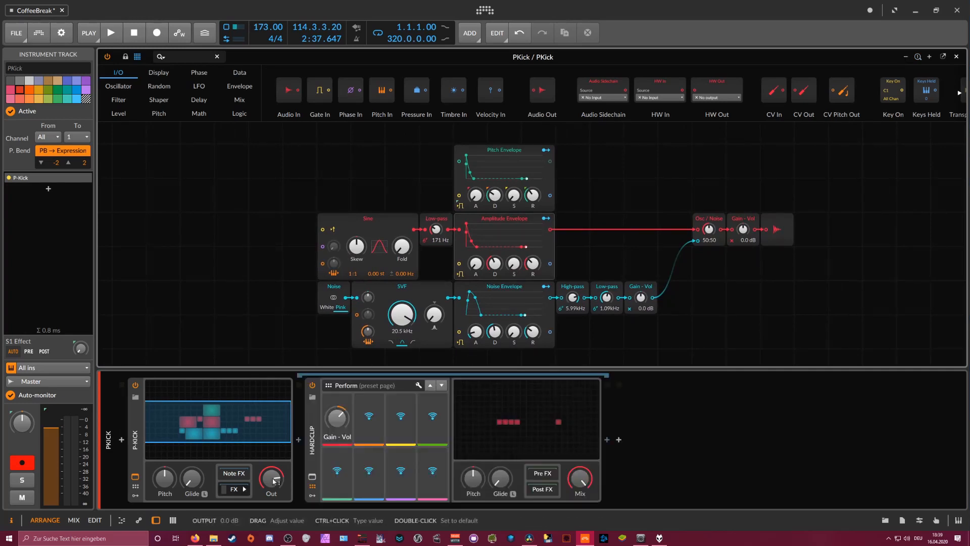
pyautogui.click(143, 439)
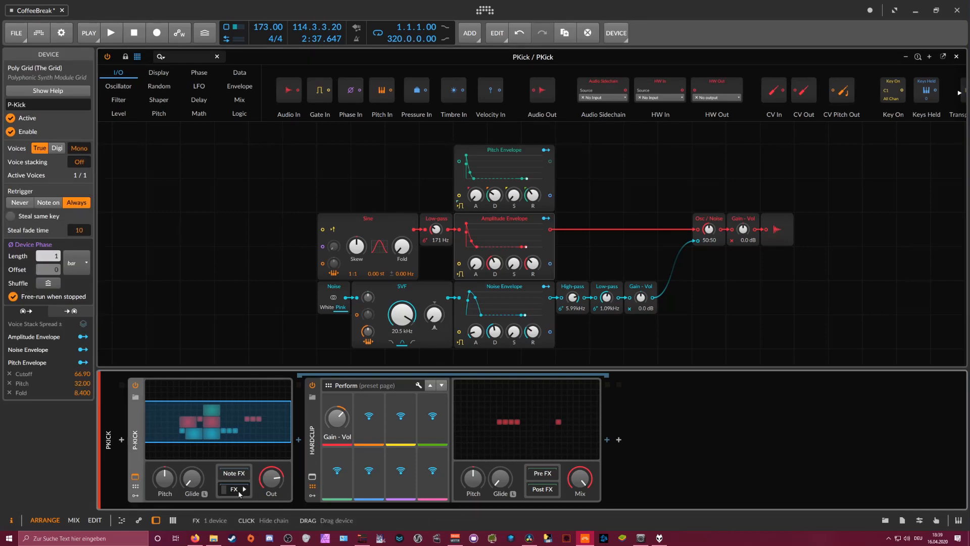
pyautogui.click(320, 452)
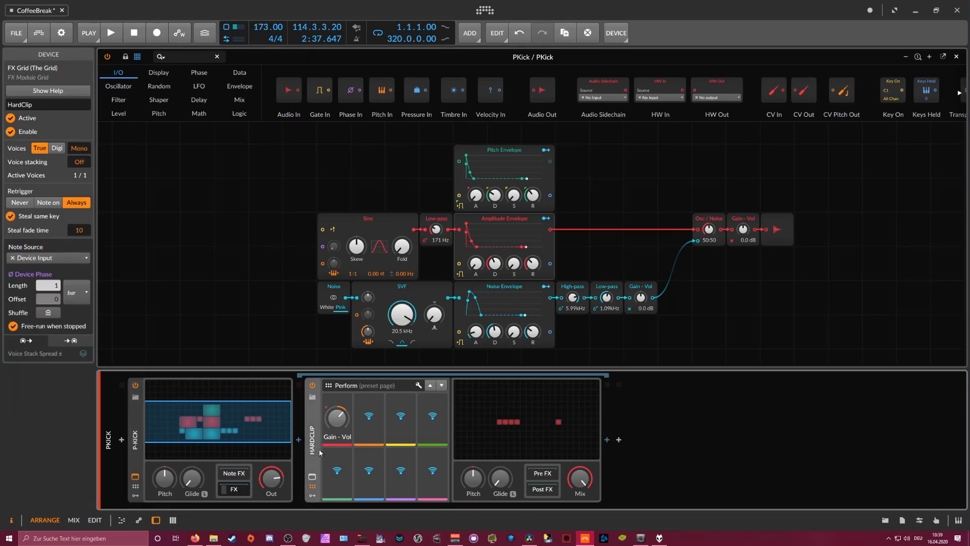
pyautogui.click(477, 417)
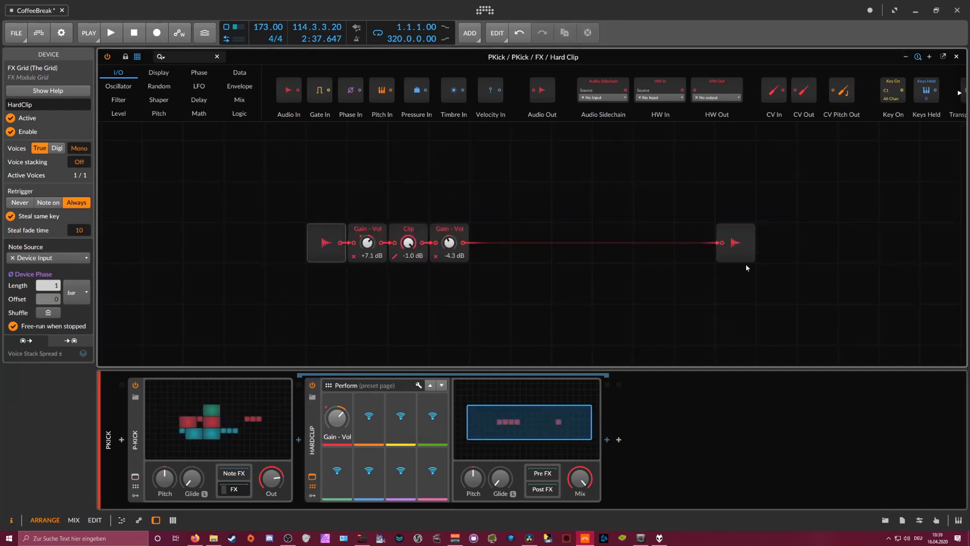
# Step: Move the Hard Clip patch's audio output beside the second Gain - Vol module, shift the whole chain towards the centre, and close the patch
pyautogui.moveTo(747, 248); pyautogui.dragTo(495, 249)
pyautogui.moveTo(553, 245); pyautogui.dragTo(335, 231)
pyautogui.moveTo(334, 232); pyautogui.dragTo(411, 233)
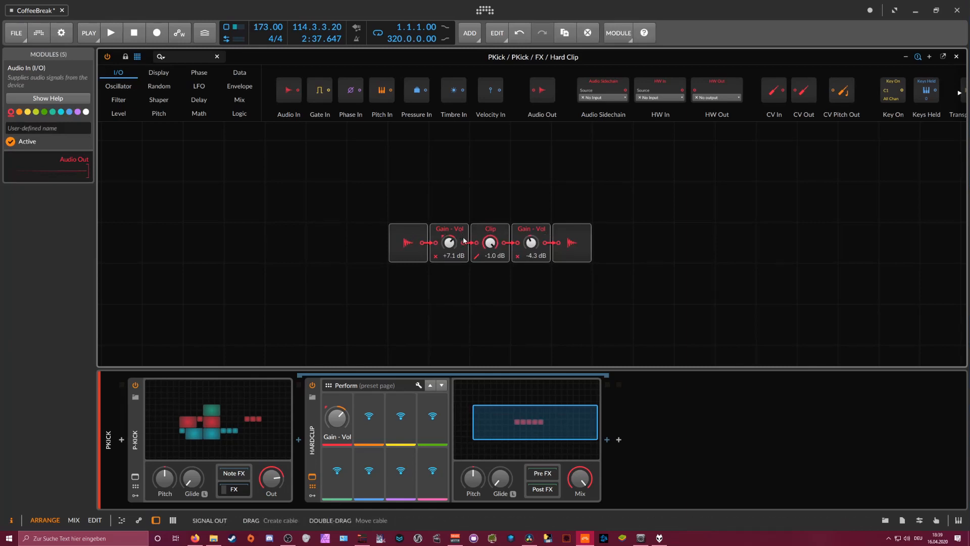
pyautogui.click(955, 57)
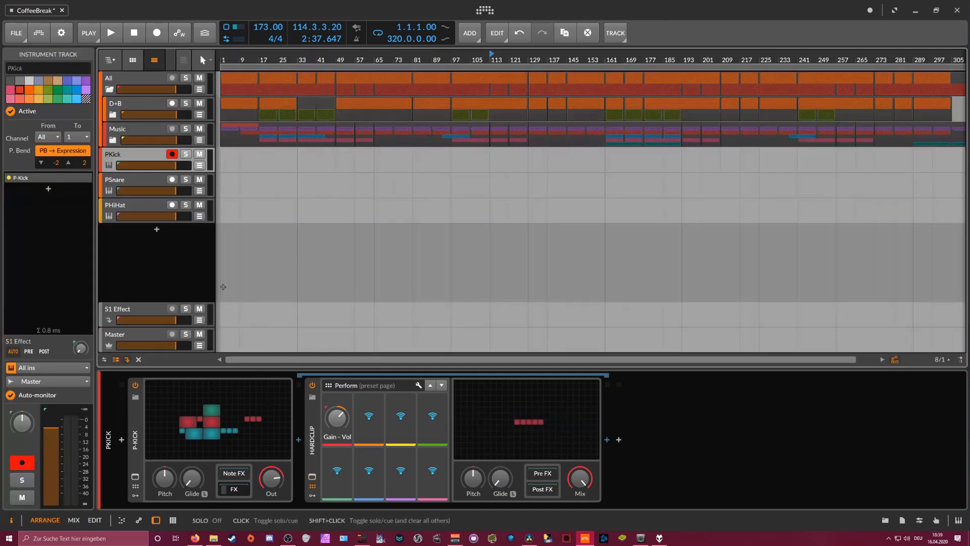
# Step: Reopen the PKick patch, raise its final Gain - Vol to +18.1 dB, and hide the HardClip FX chain
pyautogui.click(248, 407)
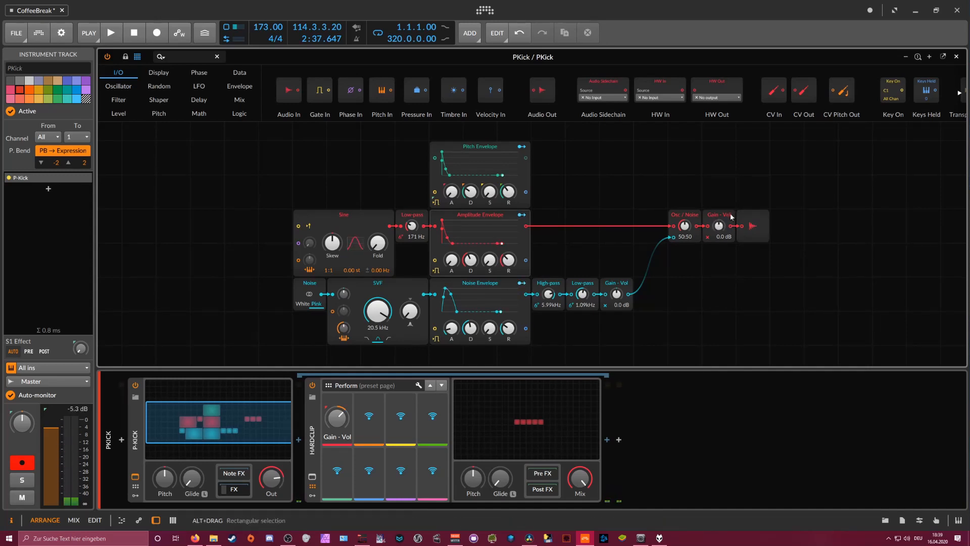
pyautogui.moveTo(718, 226)
pyautogui.mouseDown()
pyautogui.moveTo(719, 203)
pyautogui.moveTo(724, 227)
pyautogui.mouseUp()
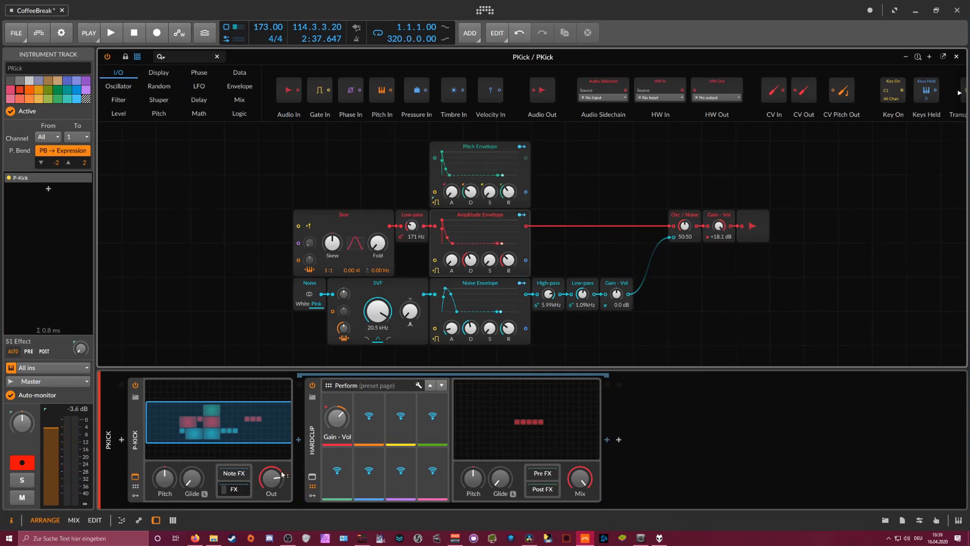
pyautogui.click(245, 488)
pyautogui.click(112, 451)
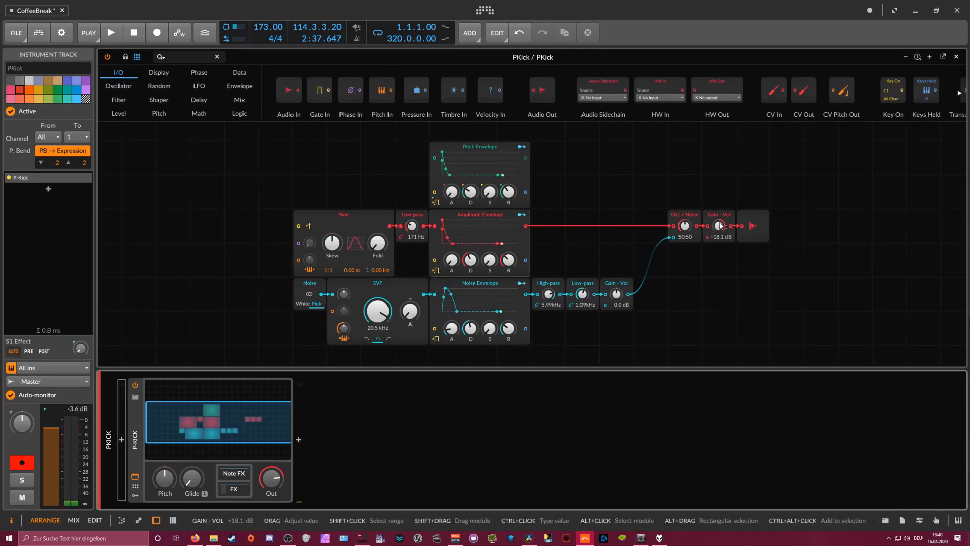
# Step: Reset the PKick patch's final Gain - Vol to 0.0 dB and close the patch
pyautogui.moveTo(719, 226)
pyautogui.mouseDown()
pyautogui.moveTo(719, 248)
pyautogui.moveTo(719, 226)
pyautogui.mouseUp()
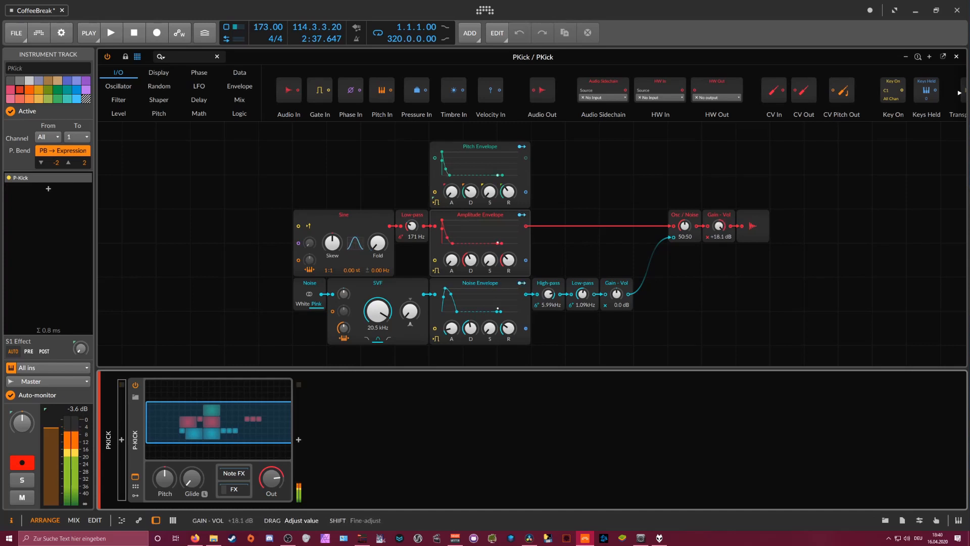
pyautogui.doubleClick(719, 226)
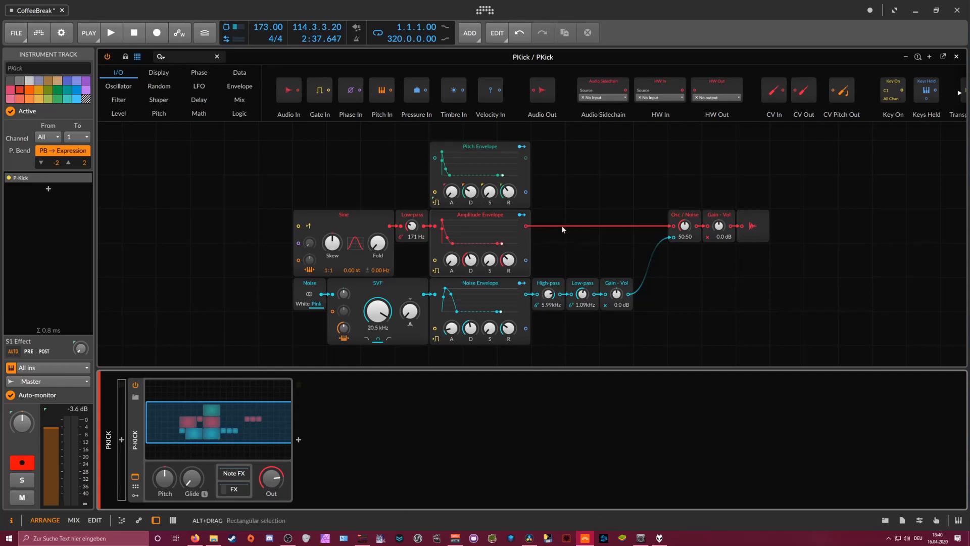
pyautogui.click(957, 57)
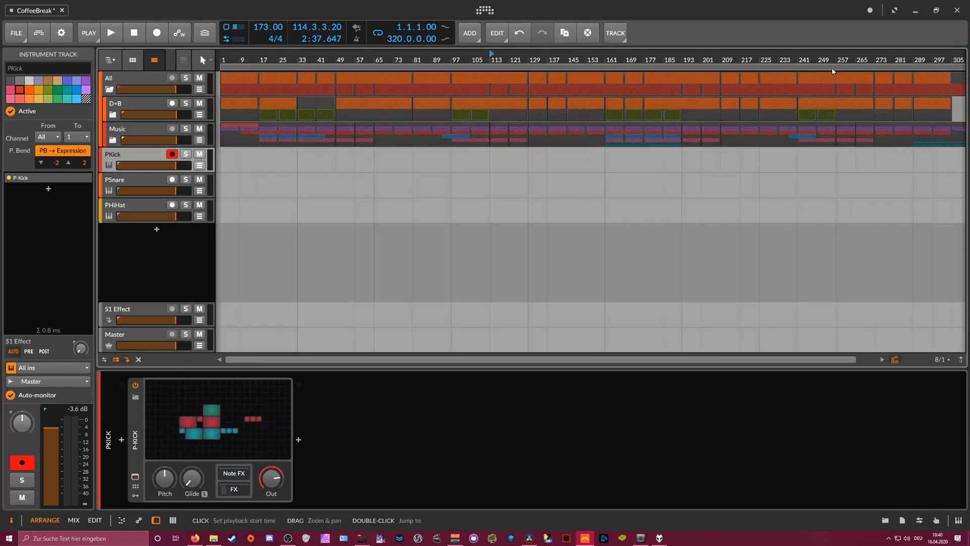
# Step: Select and record-arm the PSnare track and open its grid patch in full view
pyautogui.click(154, 184)
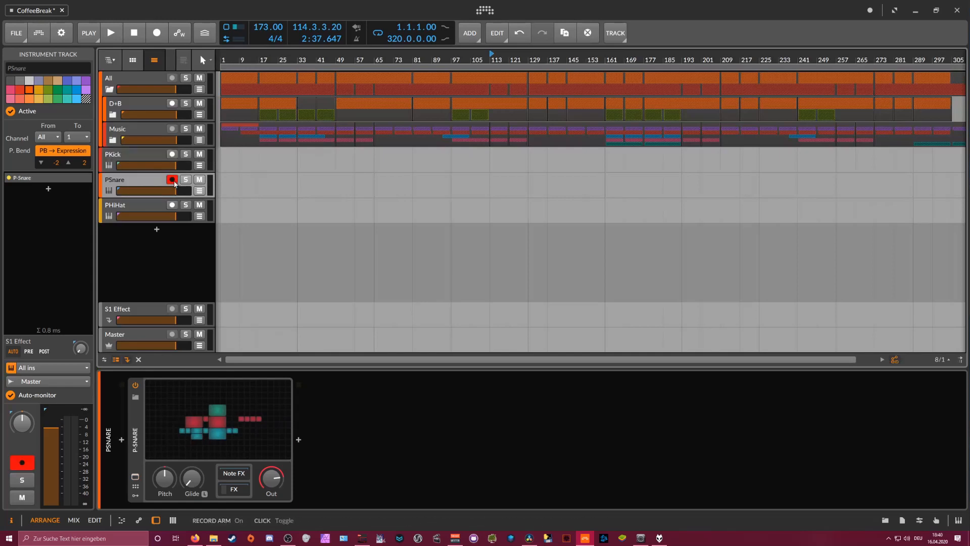
pyautogui.click(236, 424)
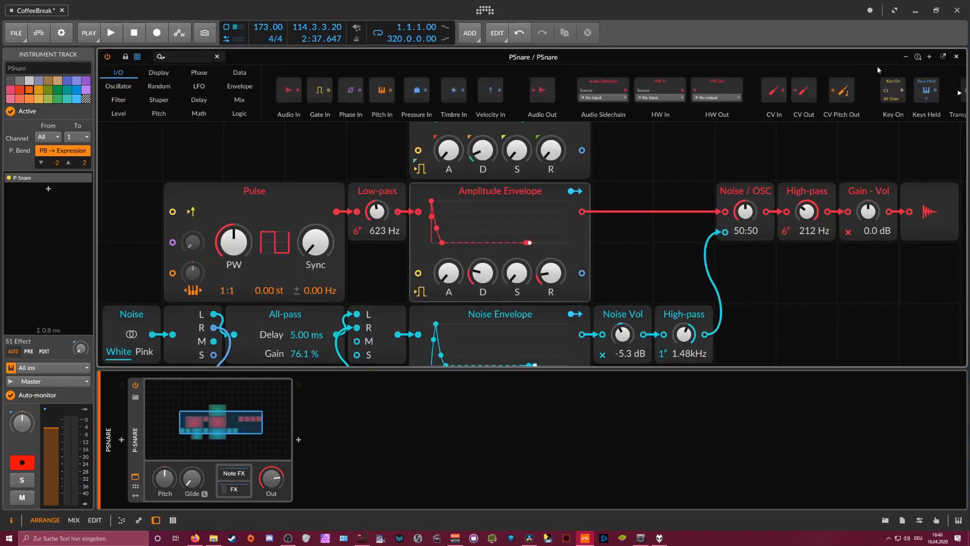
pyautogui.click(905, 58)
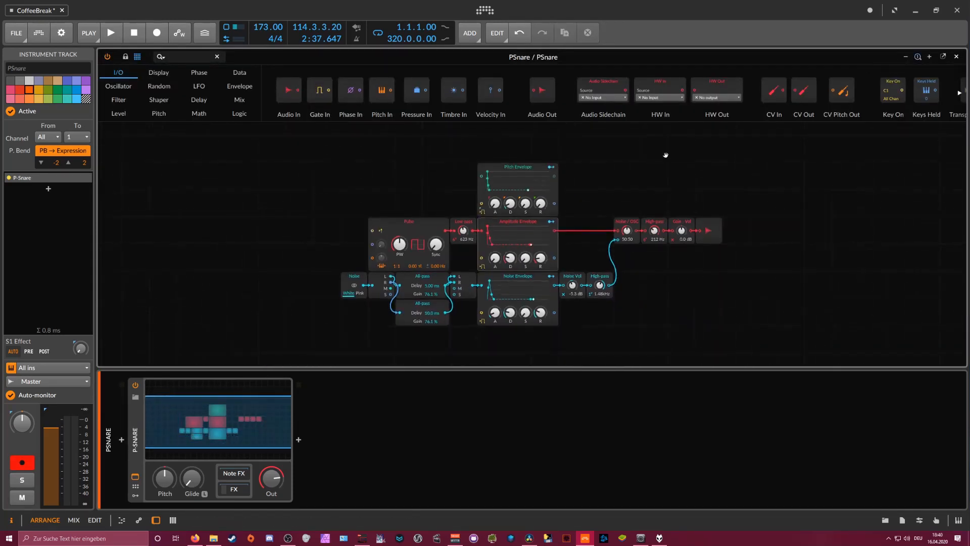
# Step: Examine the PSnare patch's noise routing, the two All-pass delays, the Noise Envelope and the Pulse oscillator, and close the patch
pyautogui.click(362, 281)
pyautogui.click(426, 281)
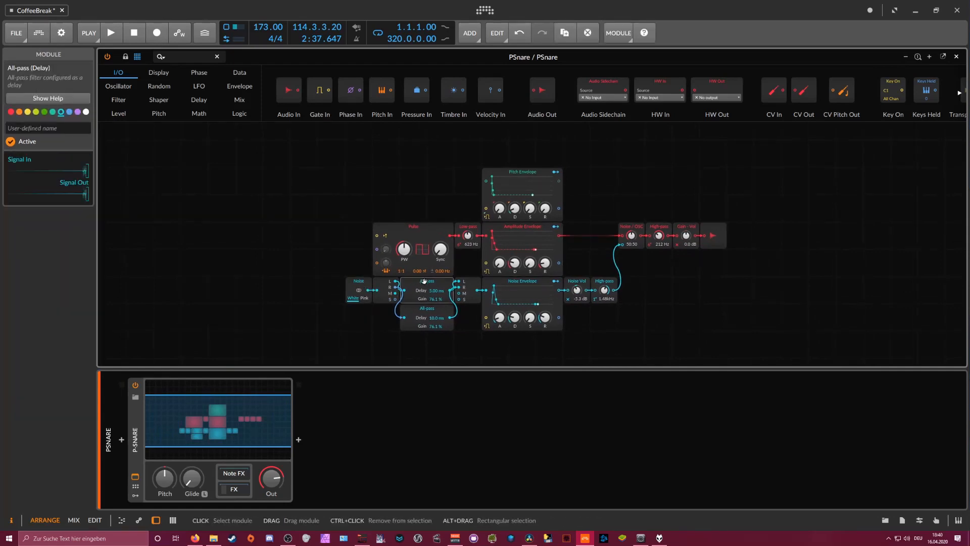
pyautogui.click(425, 309)
pyautogui.click(422, 284)
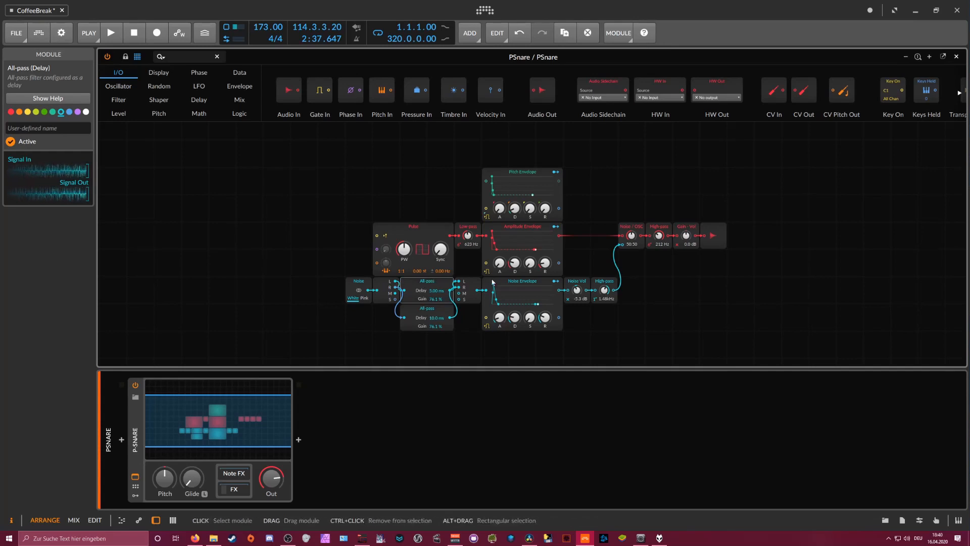
pyautogui.click(521, 288)
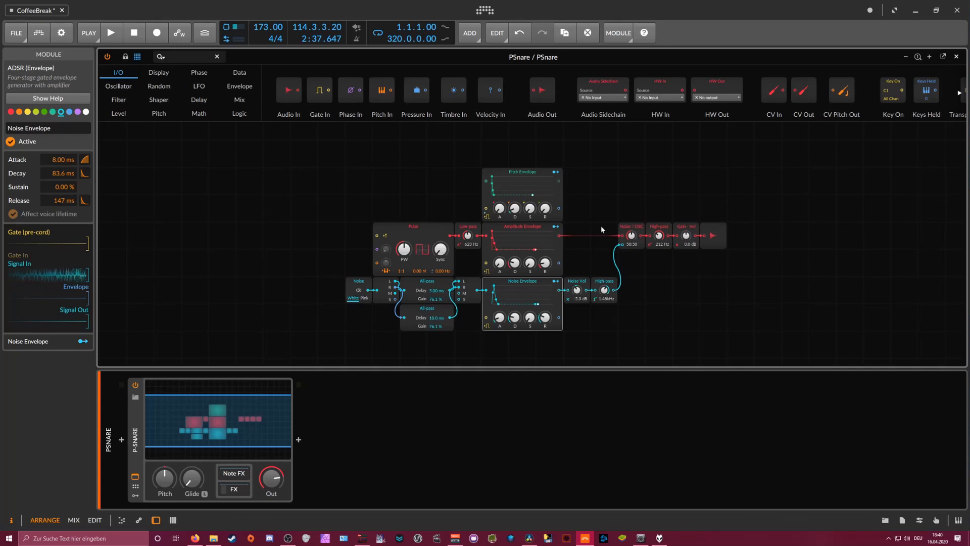
pyautogui.click(418, 227)
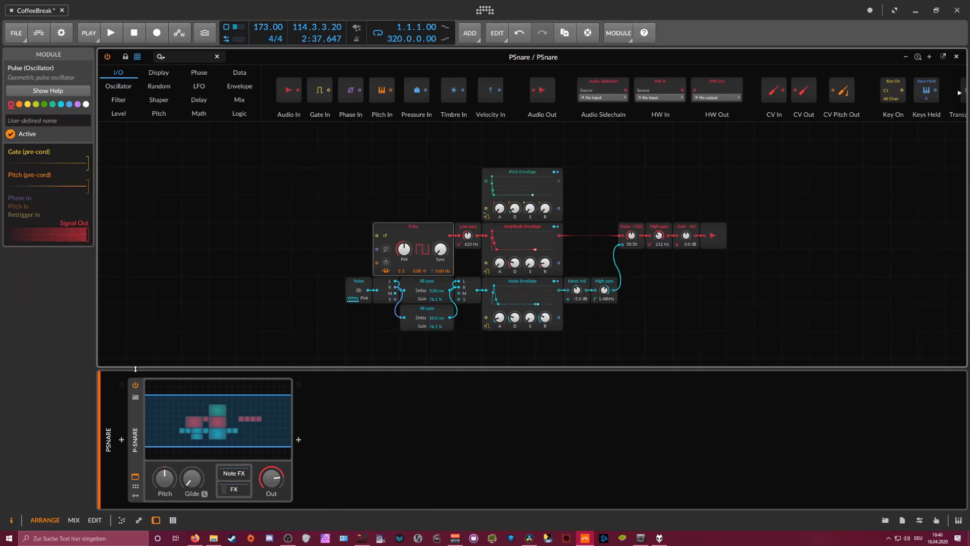
pyautogui.click(110, 401)
pyautogui.click(955, 56)
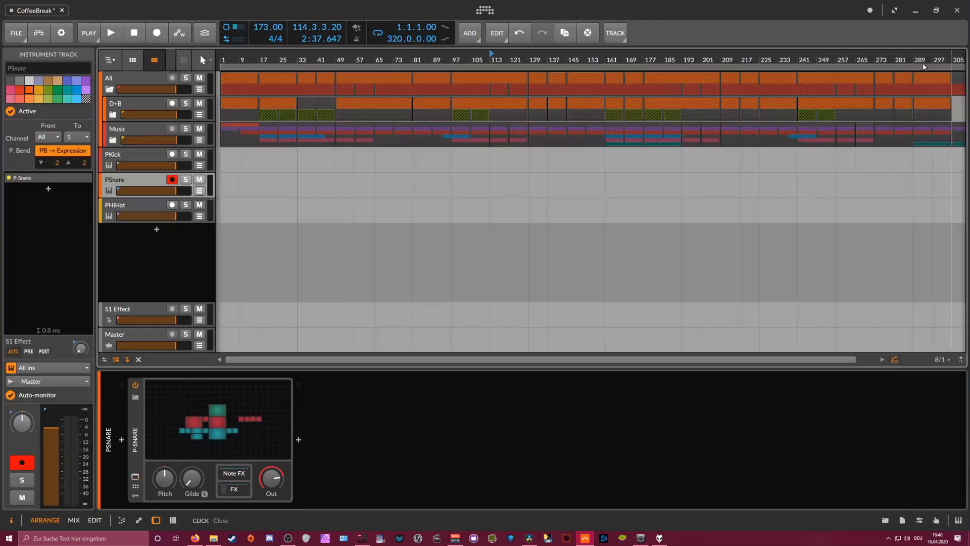
# Step: Reopen the PSnare patch and set the Pitch Envelope's decay to 89.5 ms
pyautogui.click(220, 407)
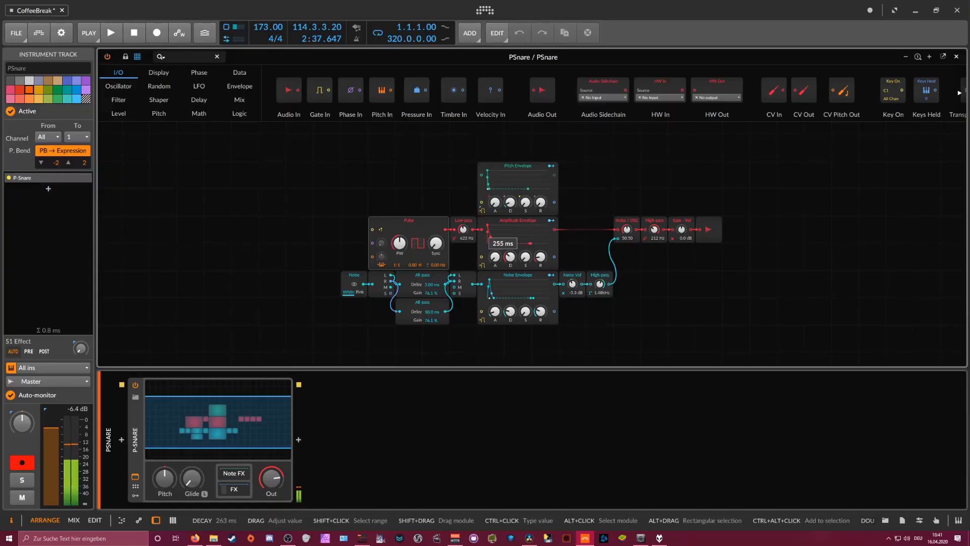
pyautogui.moveTo(510, 203); pyautogui.dragTo(510, 192)
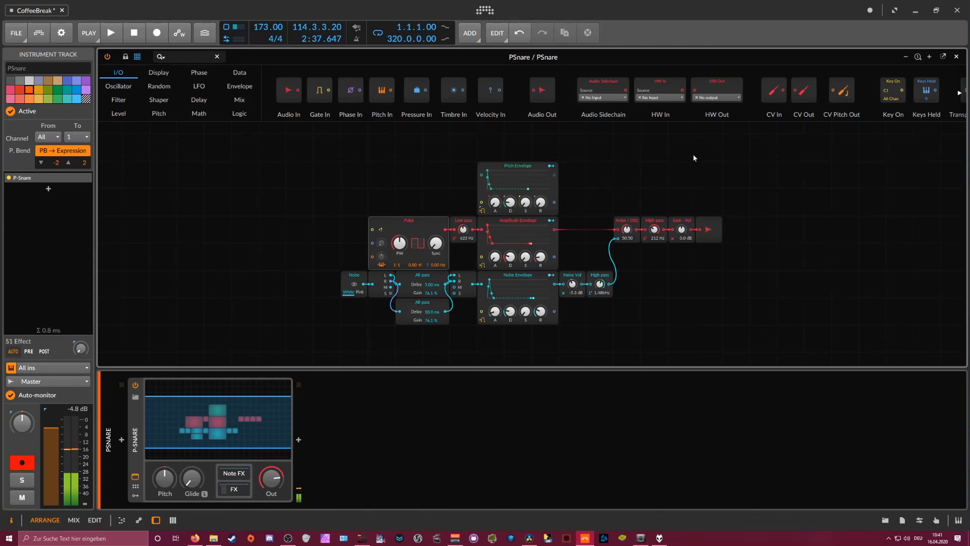
pyautogui.click(929, 57)
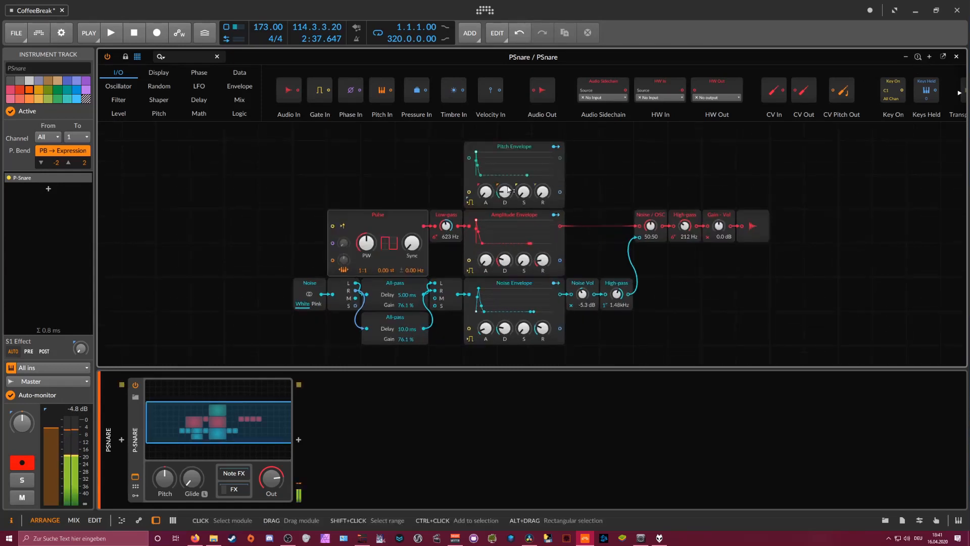
pyautogui.moveTo(504, 192); pyautogui.dragTo(504, 190)
# Step: Lower the Low-pass cutoff to 129 Hz and set the Pitch Envelope's modulation to 51.17 for cutoff and 15.52 for the Pulse oscillator's Sync
pyautogui.click(555, 147)
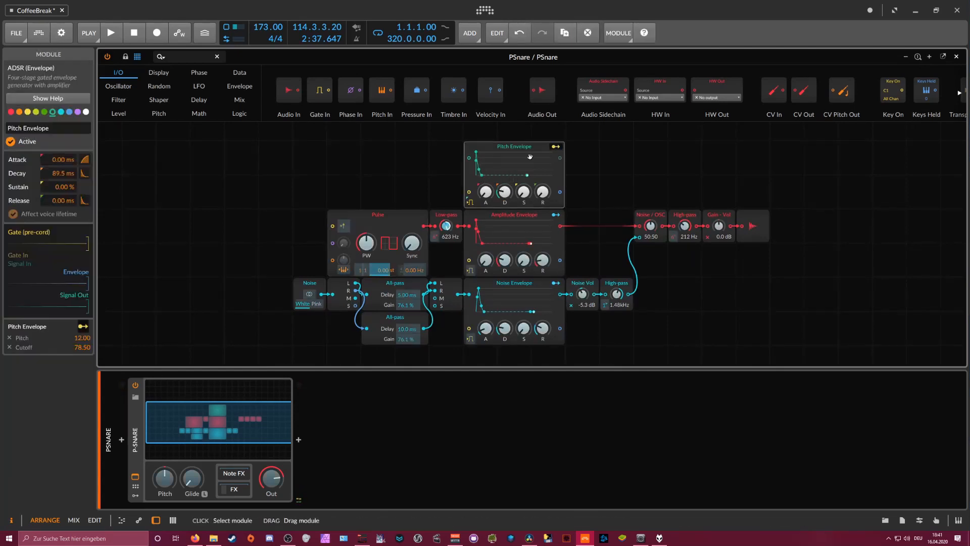
pyautogui.moveTo(446, 226); pyautogui.dragTo(447, 239)
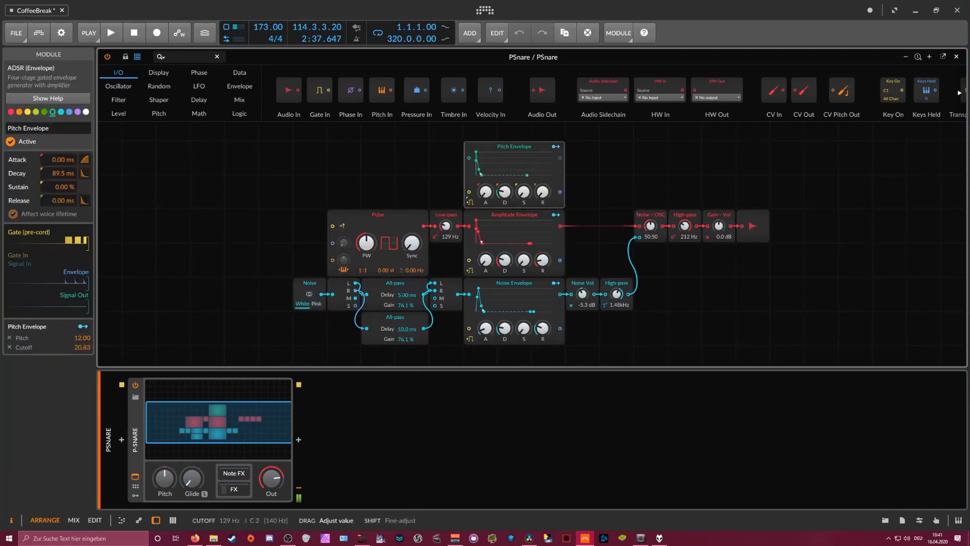
pyautogui.click(556, 146)
pyautogui.moveTo(446, 226); pyautogui.dragTo(423, 239)
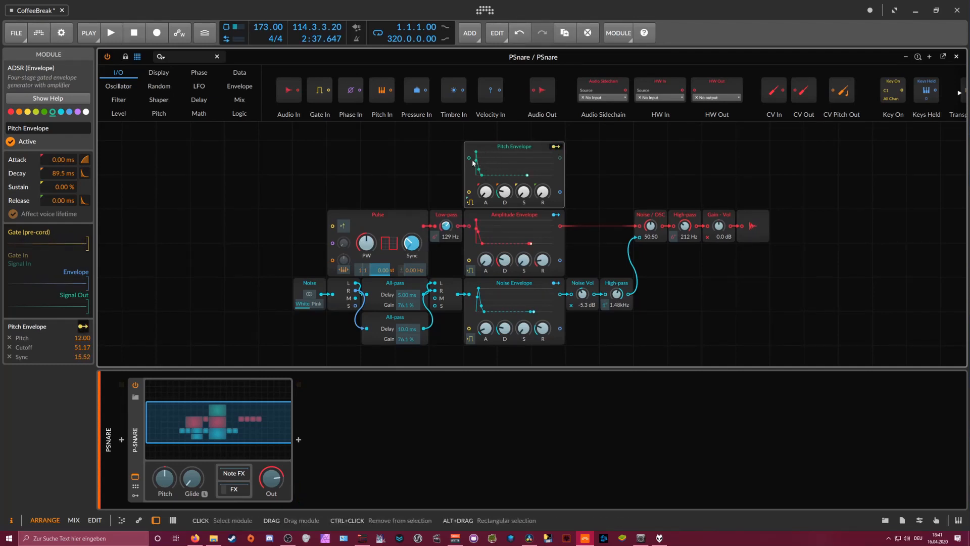
# Step: Try a Sync modulation of 41.92 from the Pitch Envelope, clear that assignment, and check its Pitch Offset modulation
pyautogui.moveTo(412, 243); pyautogui.dragTo(412, 237)
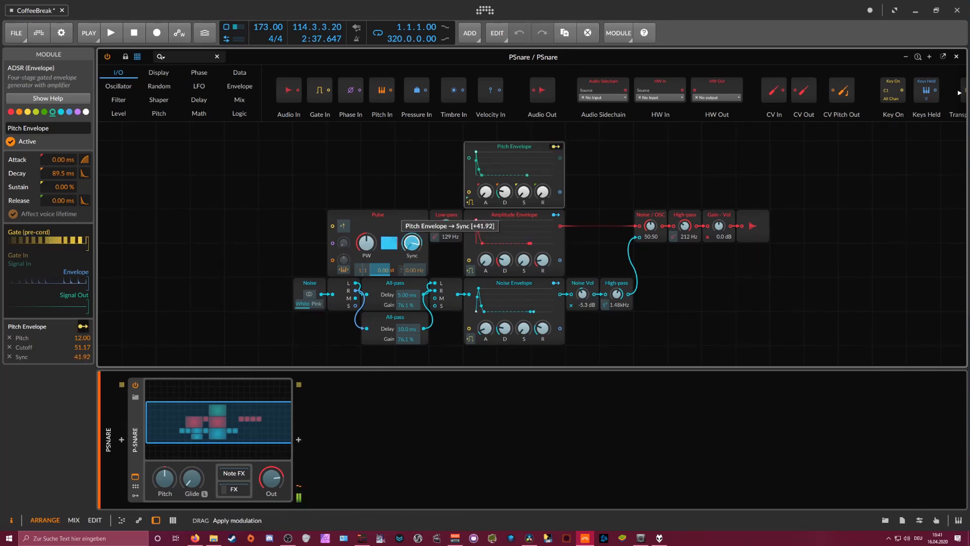
pyautogui.doubleClick(413, 244)
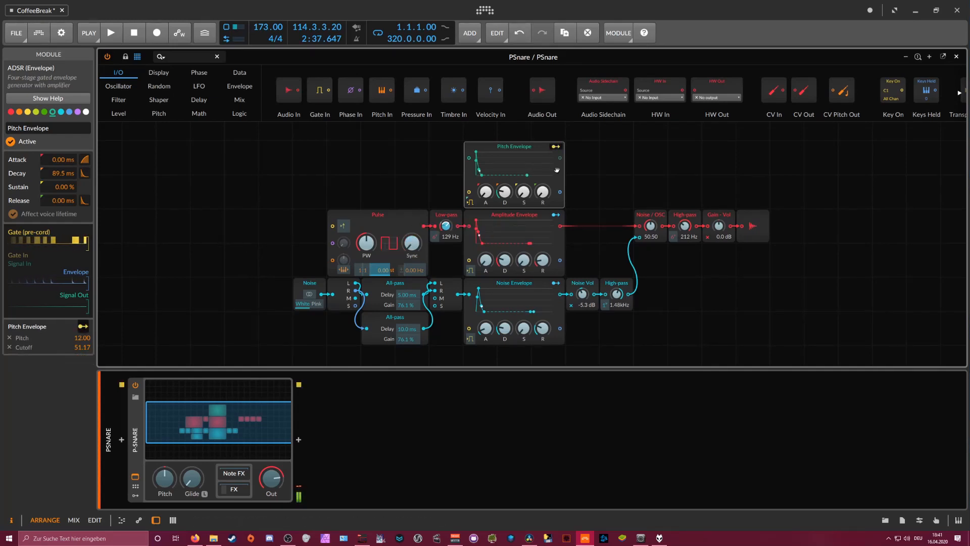
pyautogui.click(556, 146)
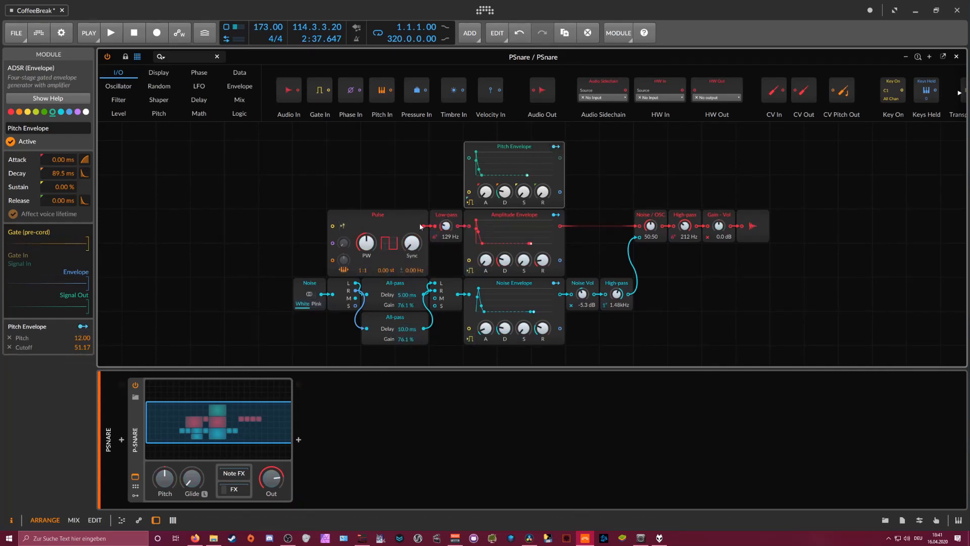
pyautogui.click(559, 148)
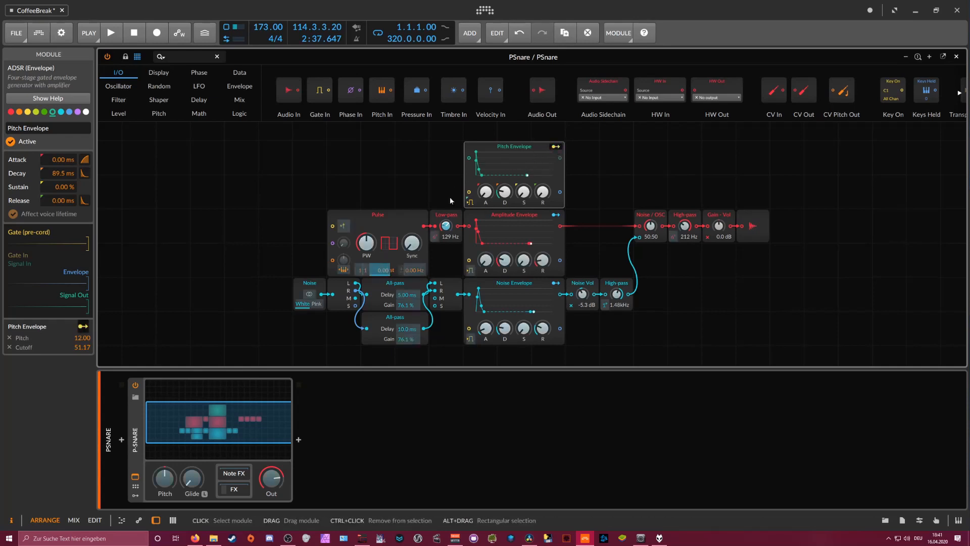
pyautogui.moveTo(390, 271); pyautogui.dragTo(391, 271)
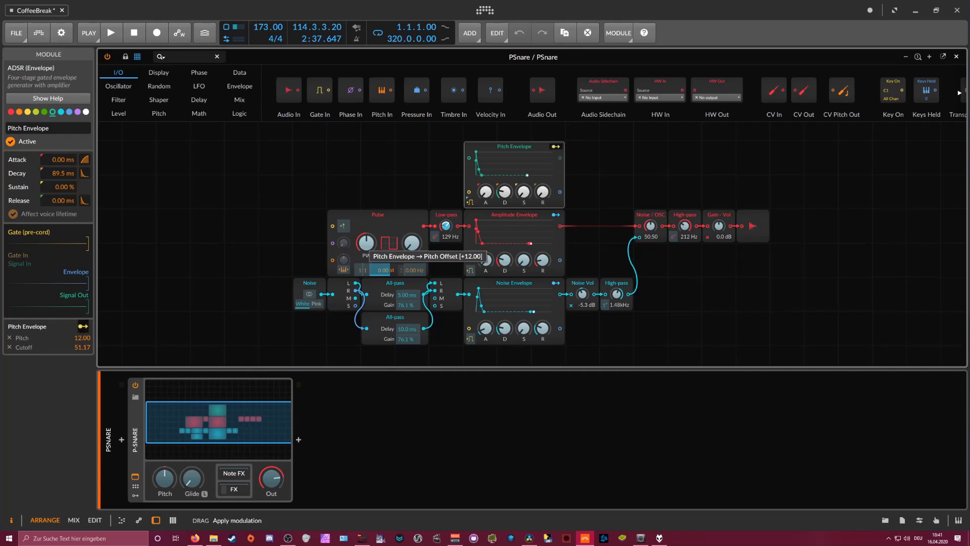
# Step: Try a Pitch Envelope decay of 905 ms and raise the Gain - Vol module to +15.1 dB
pyautogui.moveTo(505, 191)
pyautogui.mouseDown()
pyautogui.moveTo(504, 174)
pyautogui.moveTo(504, 199)
pyautogui.moveTo(504, 187)
pyautogui.mouseUp()
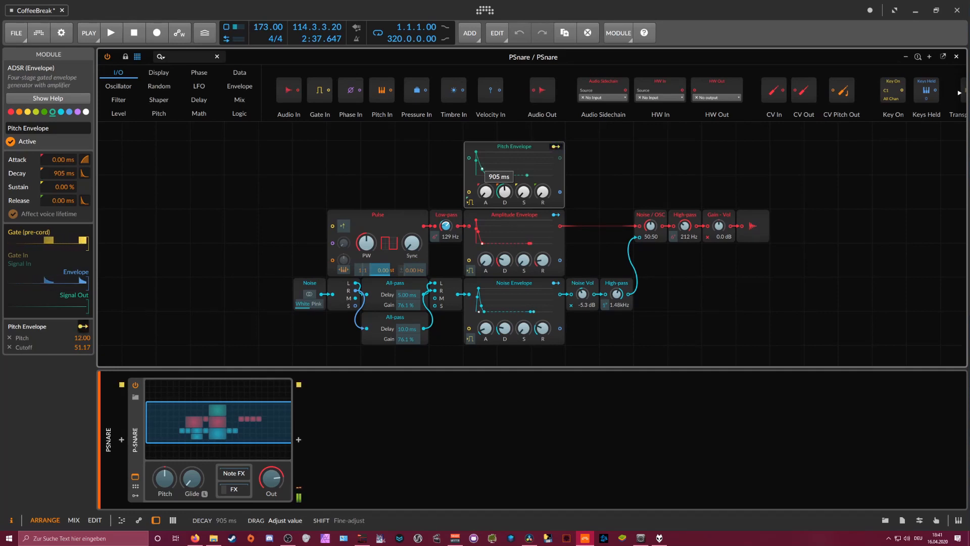
pyautogui.moveTo(505, 187)
pyautogui.mouseDown()
pyautogui.moveTo(504, 196)
pyautogui.moveTo(520, 194)
pyautogui.mouseUp()
pyautogui.moveTo(718, 226)
pyautogui.mouseDown()
pyautogui.moveTo(718, 217)
pyautogui.moveTo(721, 234)
pyautogui.mouseUp()
# Step: Adjust the Noise Envelope and set Noise Vol to -21.6 dB, the Low-pass cutoff to 68.1 Hz and the Pitch Envelope's decay to 46.9 ms
pyautogui.moveTo(505, 328); pyautogui.dragTo(505, 323)
pyautogui.moveTo(582, 293); pyautogui.dragTo(582, 305)
pyautogui.moveTo(485, 328)
pyautogui.mouseDown()
pyautogui.moveTo(542, 324)
pyautogui.moveTo(485, 330)
pyautogui.mouseUp()
pyautogui.moveTo(446, 225); pyautogui.dragTo(446, 234)
pyautogui.moveTo(504, 191); pyautogui.dragTo(504, 198)
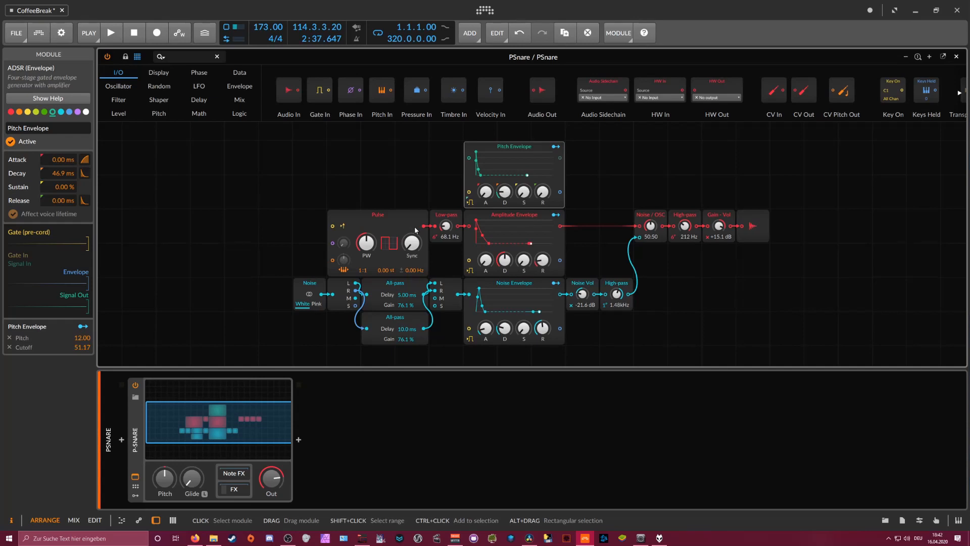
# Step: Group the P-Snare device into an Instrument Layer and add a Sampler as its second layer
pyautogui.click(142, 438)
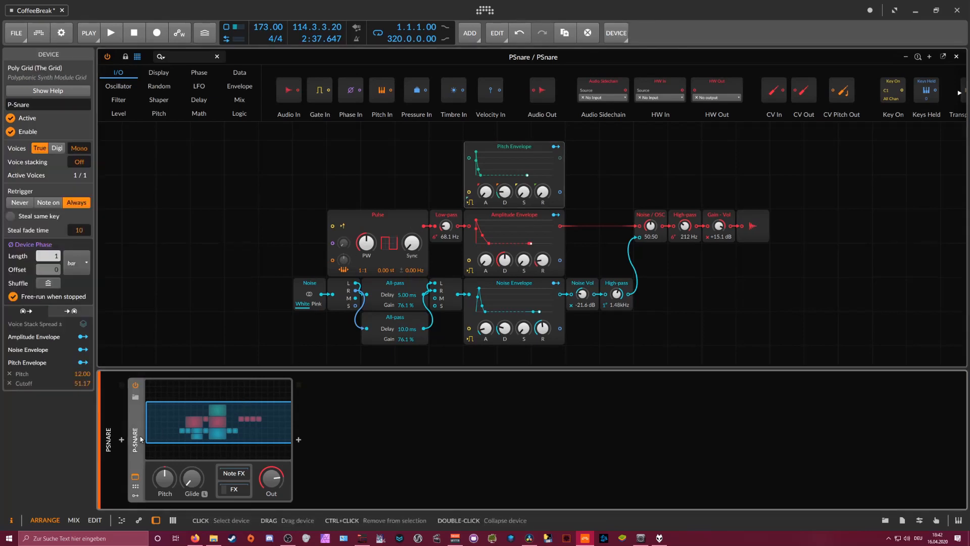
pyautogui.hotkey('ctrl', 'g')
pyautogui.click(159, 427)
pyautogui.click(194, 403)
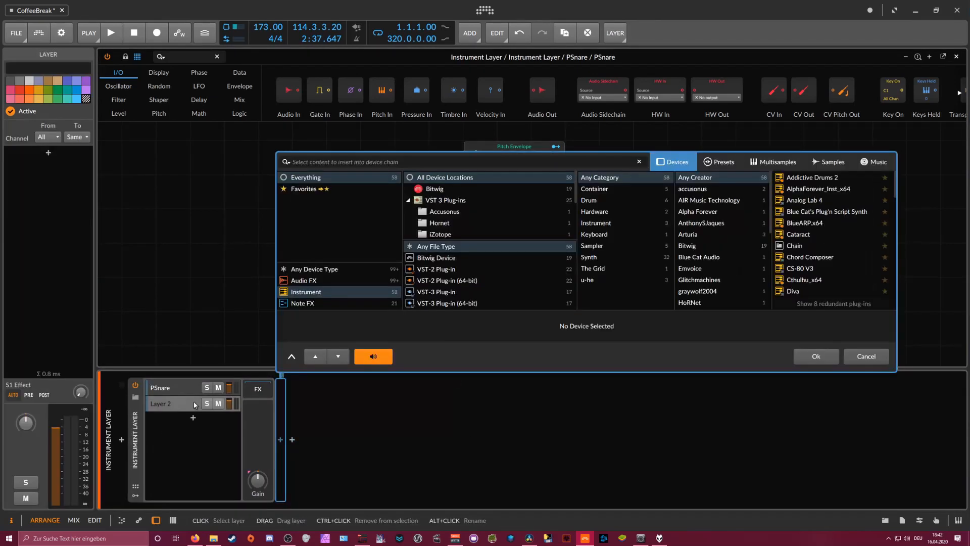
pyautogui.write('sampler')
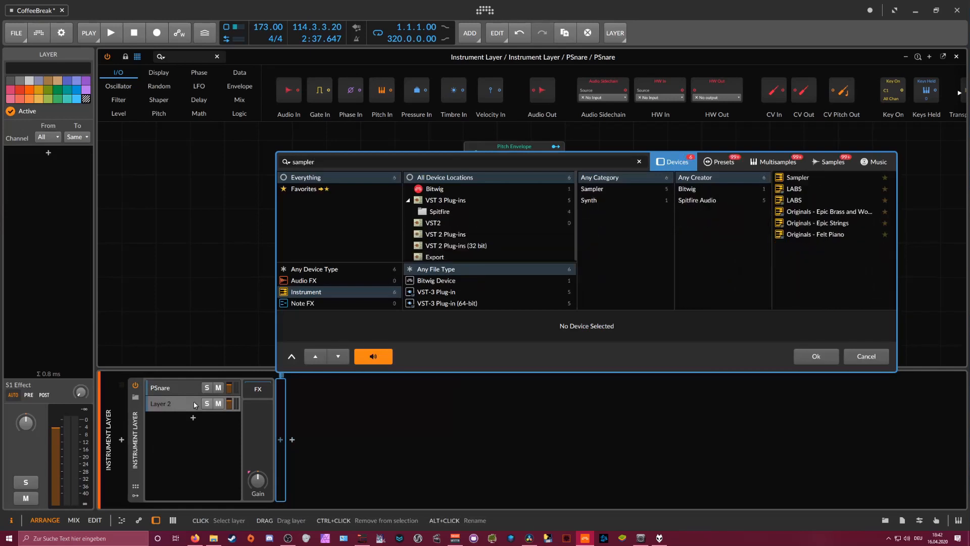
pyautogui.press('Return')
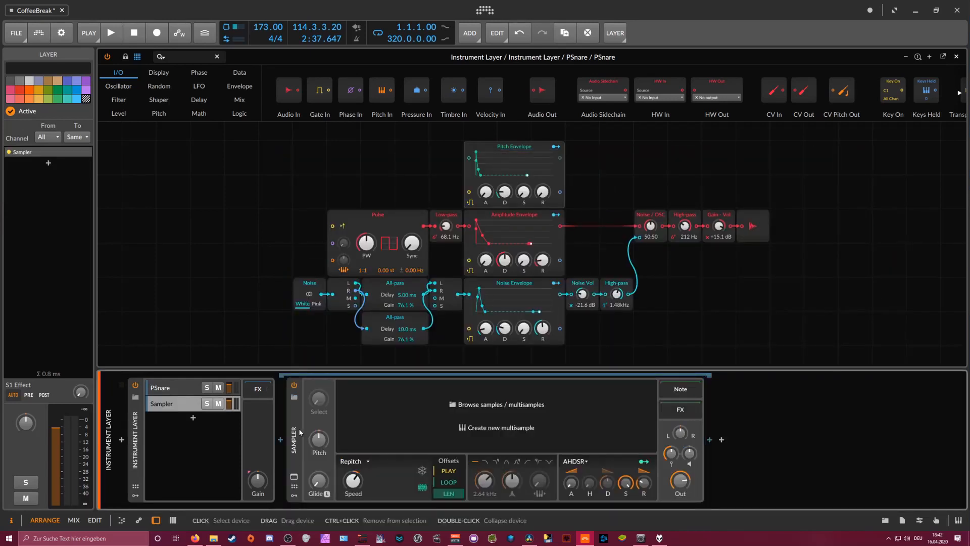
pyautogui.click(385, 419)
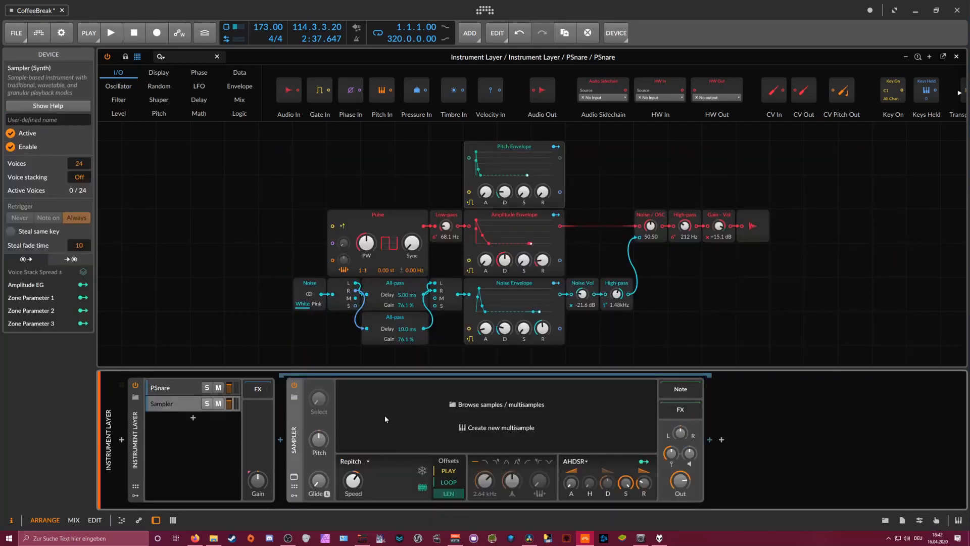
# Step: Search the sample browser for "clap" and audition several FoleyClaps samples and FoundClap_05_SP.wav
pyautogui.click(901, 520)
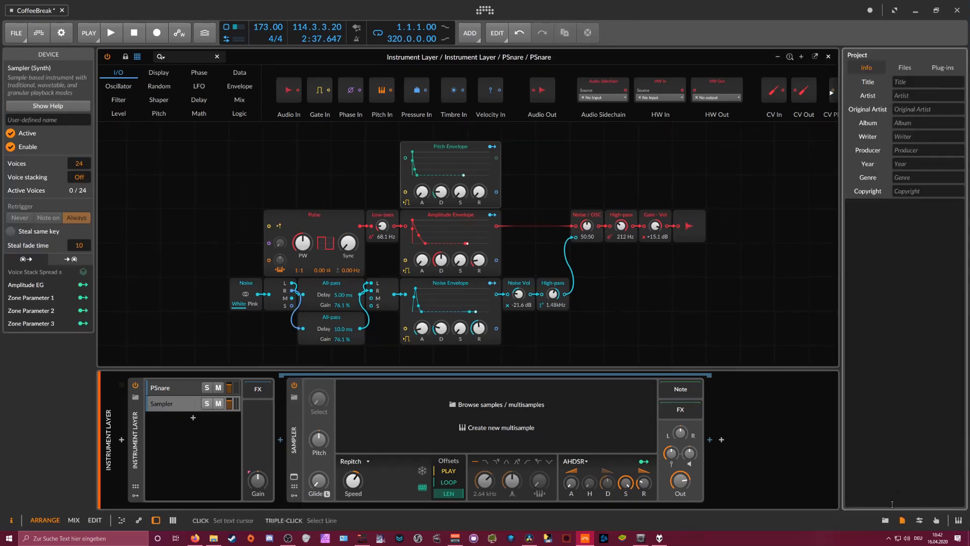
pyautogui.click(885, 519)
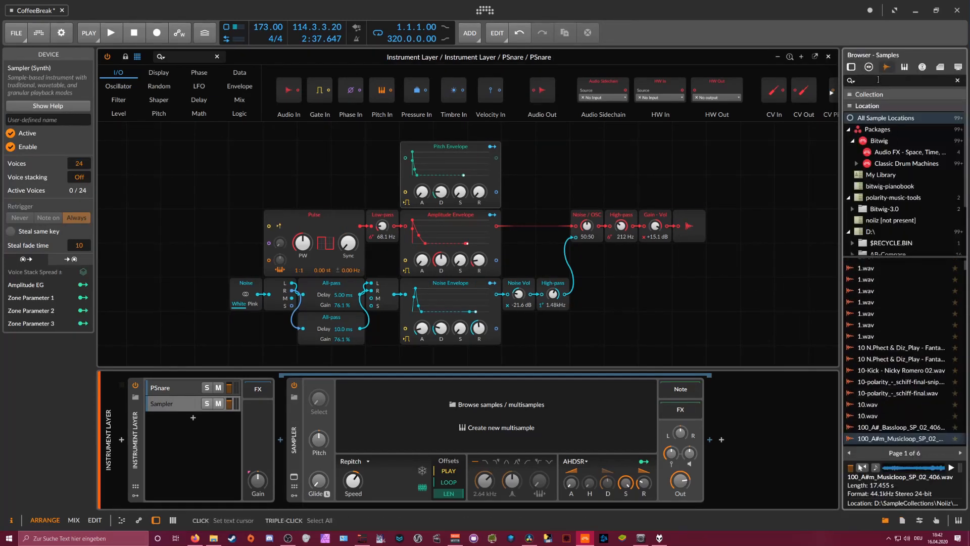
pyautogui.write('clap')
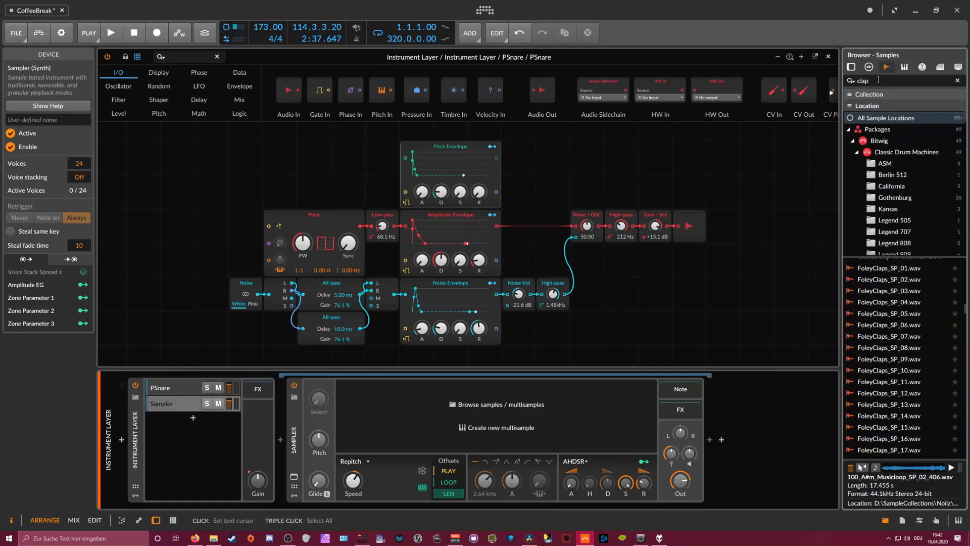
pyautogui.click(932, 292)
pyautogui.click(944, 291)
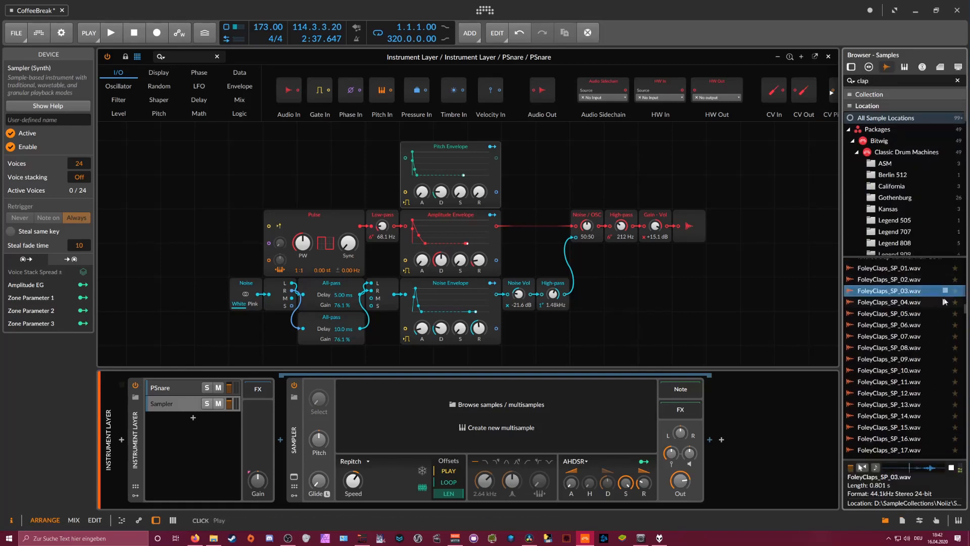
pyautogui.click(945, 302)
pyautogui.click(945, 314)
pyautogui.scroll(-5, 937, 370)
pyautogui.click(945, 371)
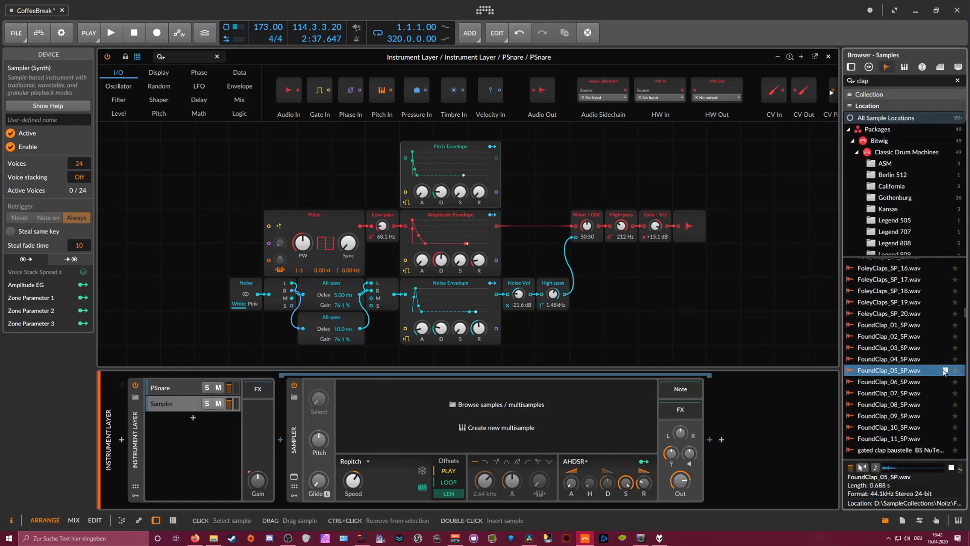
# Step: Load FoundClap_05_SP.wav into the Sampler, set its play start to 23.5 ms and its output to -14.2 dB
pyautogui.moveTo(923, 377); pyautogui.dragTo(447, 427)
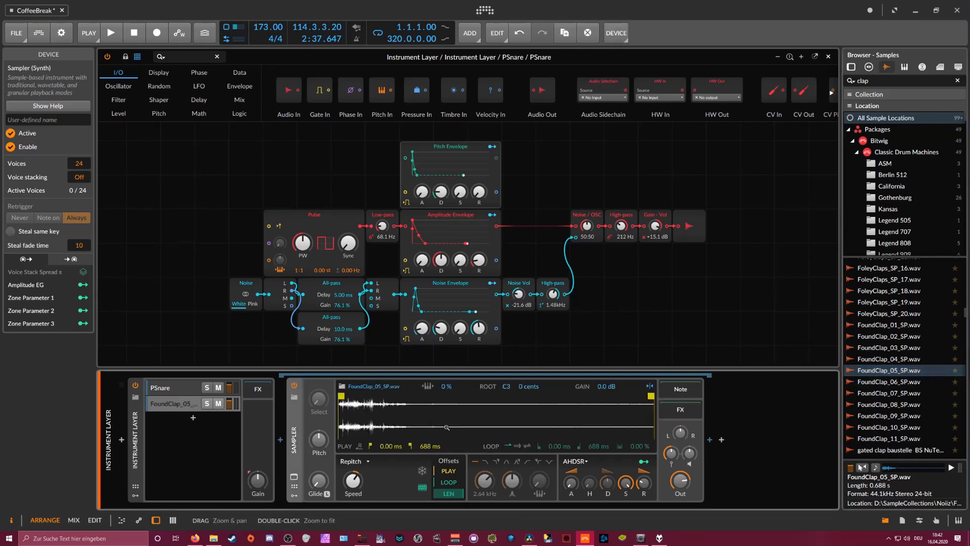
pyautogui.moveTo(342, 404); pyautogui.dragTo(351, 403)
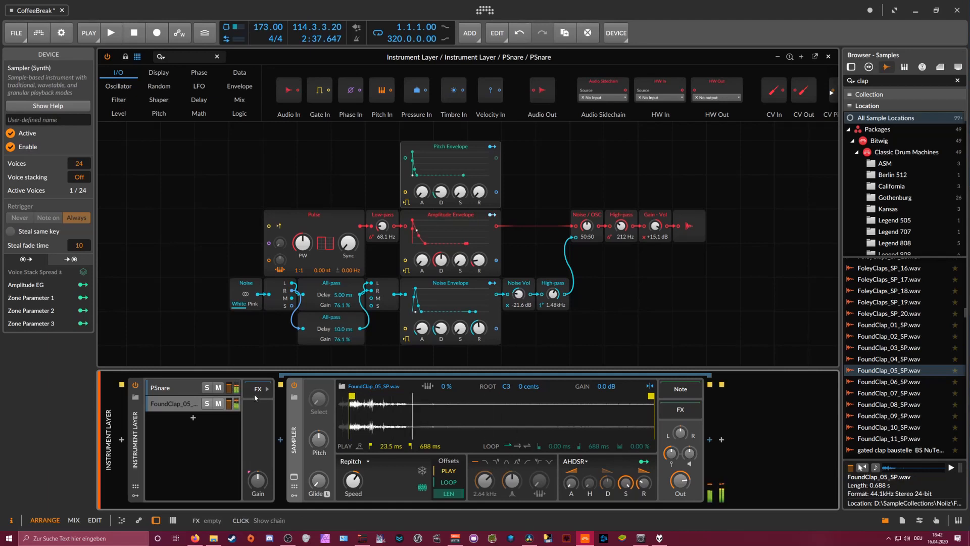
pyautogui.moveTo(680, 481)
pyautogui.mouseDown()
pyautogui.moveTo(680, 513)
pyautogui.moveTo(680, 480)
pyautogui.mouseUp()
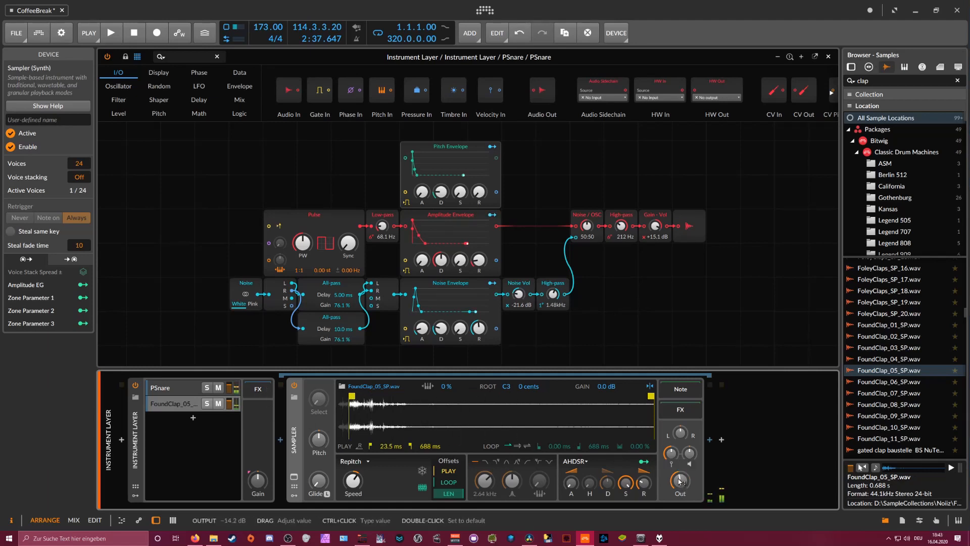
# Step: Fine-tune the decay of the Pitch and Amplitude Envelopes, close the snare patch and disarm the Instrument Layer track
pyautogui.moveTo(413, 174); pyautogui.dragTo(419, 175)
pyautogui.moveTo(417, 231); pyautogui.dragTo(419, 243)
pyautogui.moveTo(644, 482); pyautogui.dragTo(644, 477)
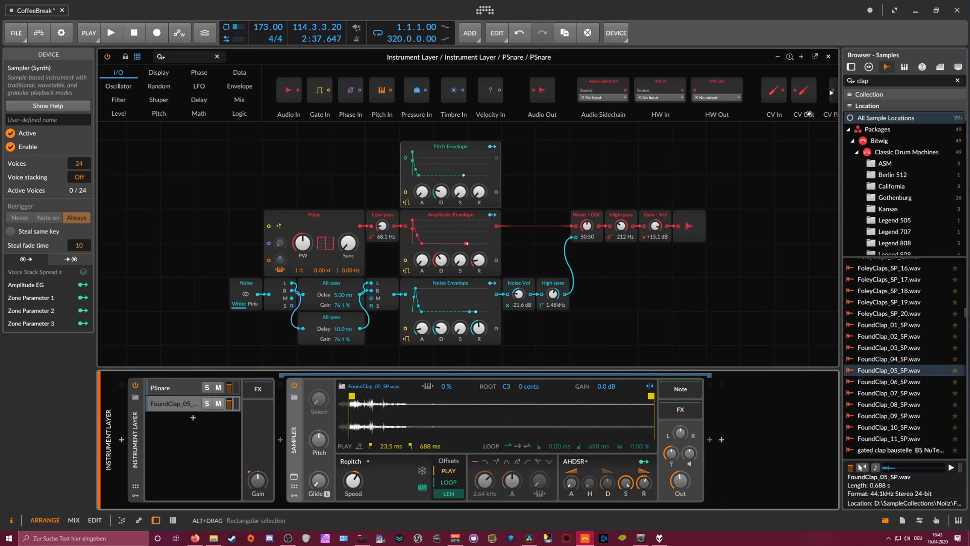
pyautogui.click(830, 56)
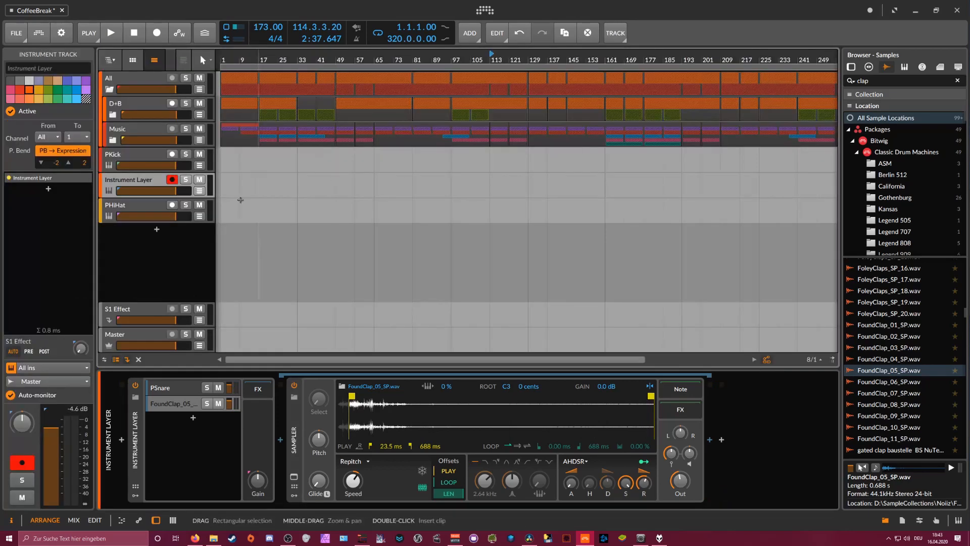
pyautogui.click(172, 180)
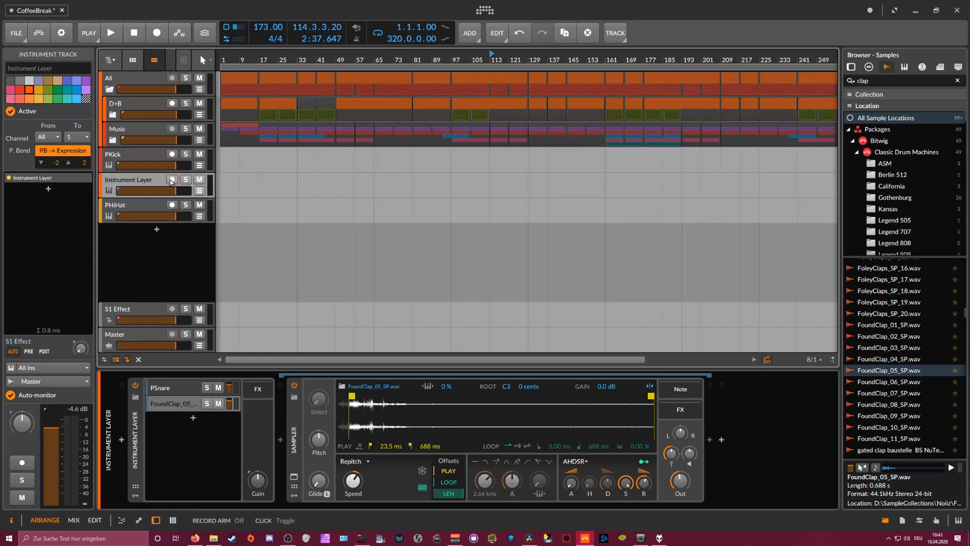
# Step: Move the P-Snare device out of its layer onto the track's main chain and delete the Instrument Layer
pyautogui.click(183, 389)
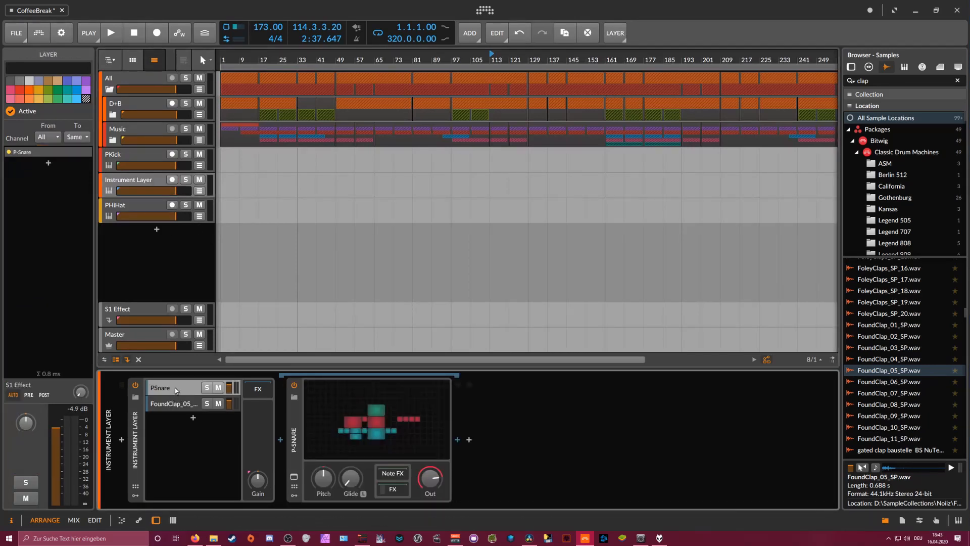
pyautogui.click(179, 389)
pyautogui.click(190, 389)
pyautogui.click(296, 416)
pyautogui.moveTo(296, 417); pyautogui.dragTo(496, 421)
pyautogui.click(136, 430)
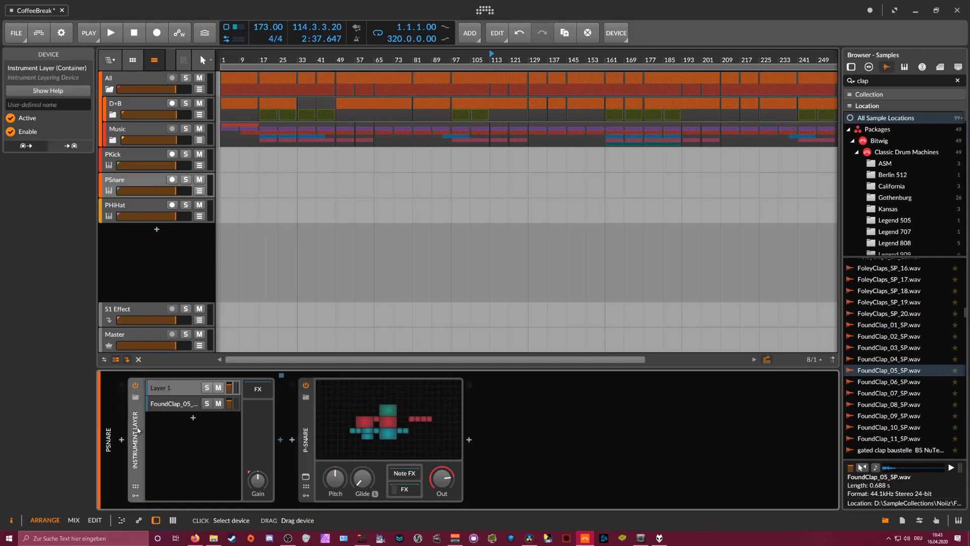
pyautogui.press('Delete')
# Step: Show the P-Snare's FX chain, select the HardClip device, and briefly open and close the P-Snare patch
pyautogui.click(236, 490)
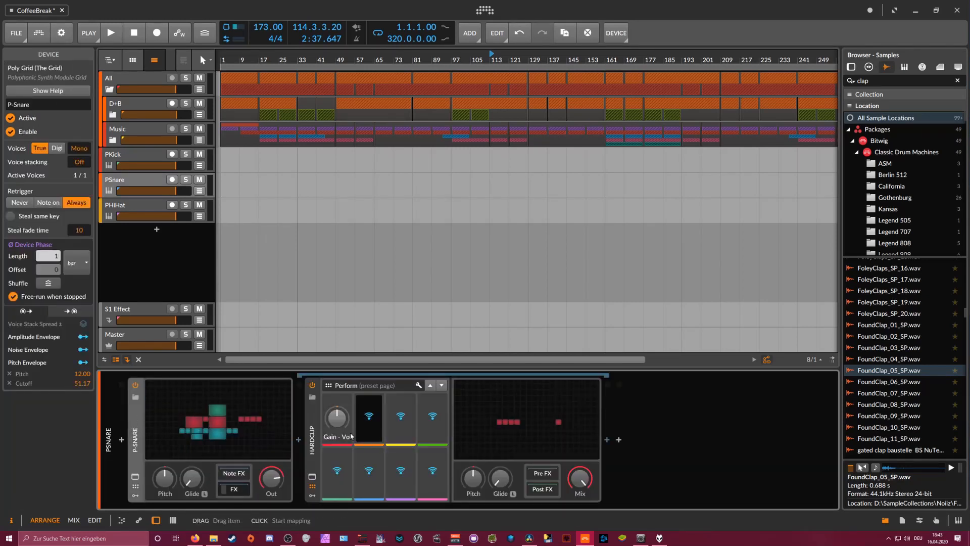
pyautogui.click(312, 440)
pyautogui.click(284, 423)
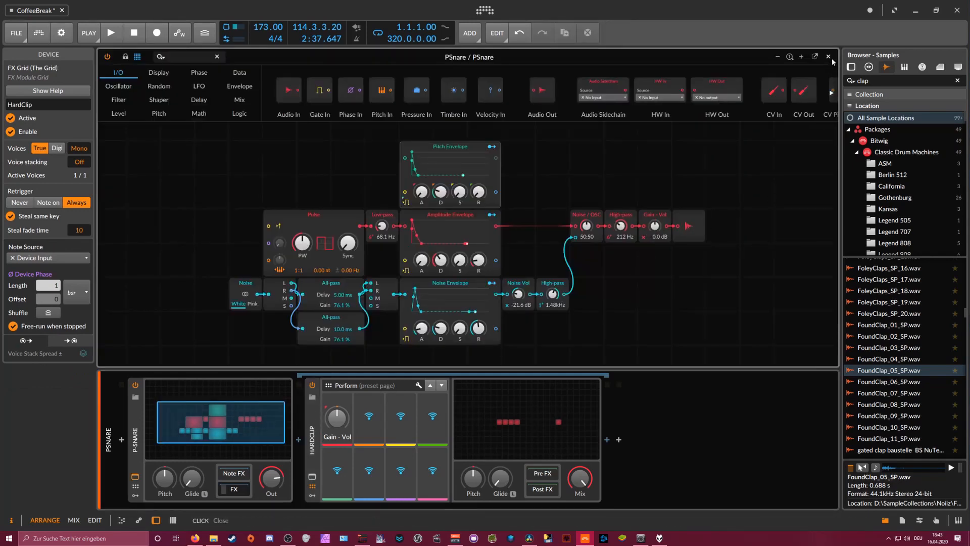
pyautogui.click(828, 57)
# Step: Open the PHiHat track's grid patch, try Pink noise before returning to White, and select the ADSR module
pyautogui.click(132, 208)
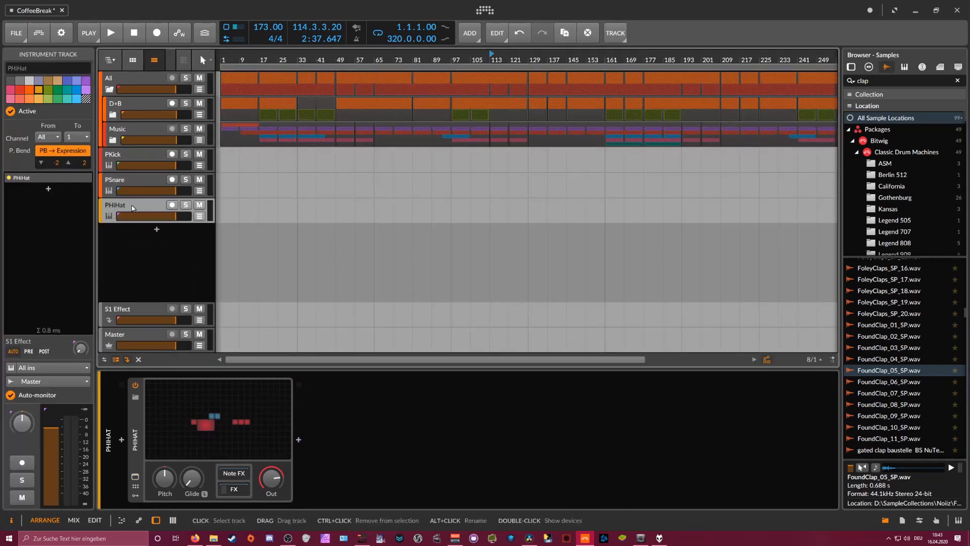
pyautogui.click(232, 407)
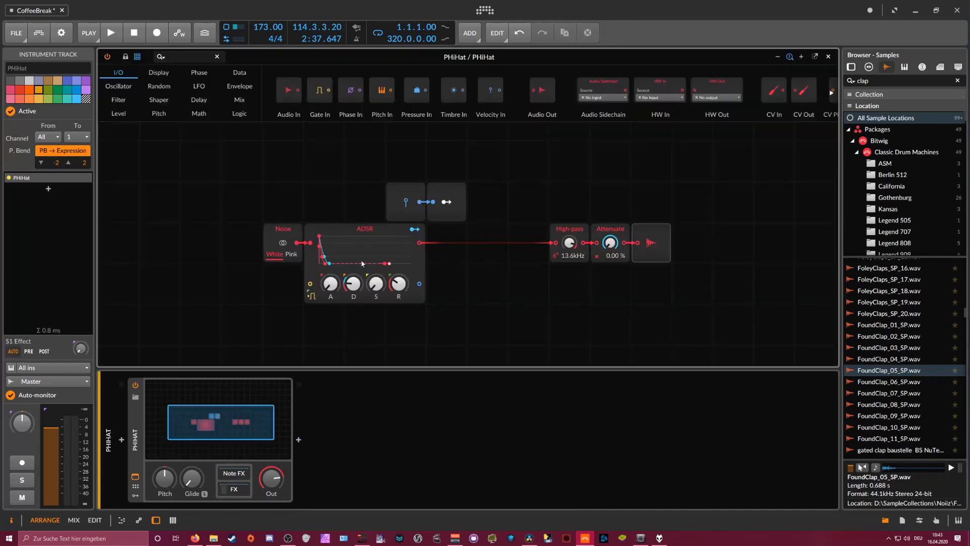
pyautogui.click(291, 254)
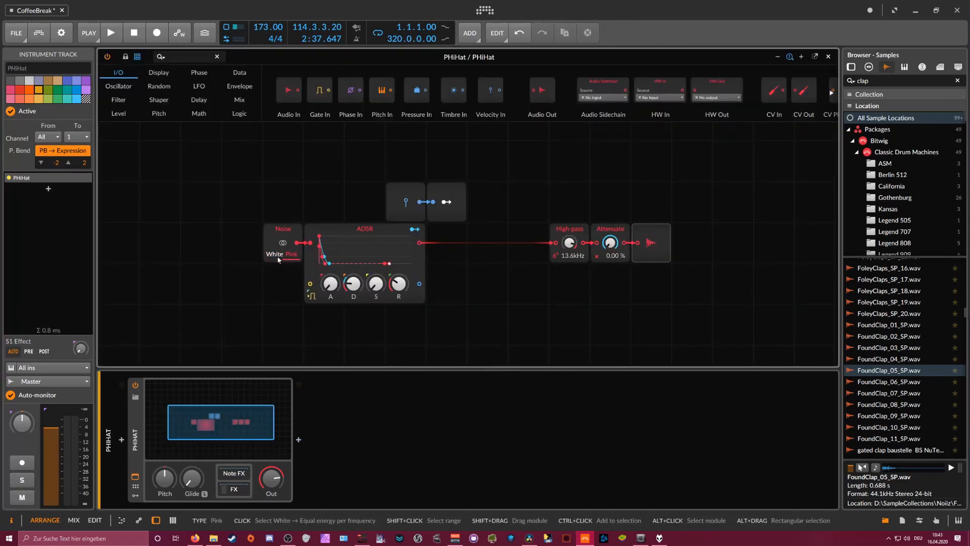
pyautogui.click(276, 254)
pyautogui.click(356, 234)
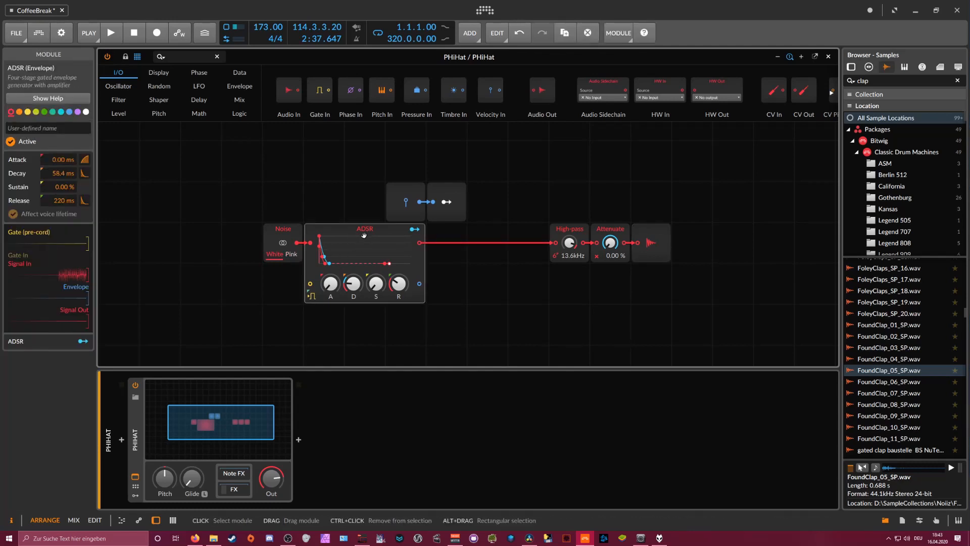
# Step: Move the velocity modules above the ADSR and the High-pass, Attenuate and output modules beside it, and show the Modulator Out's targets
pyautogui.moveTo(482, 197); pyautogui.dragTo(411, 203)
pyautogui.moveTo(410, 203); pyautogui.dragTo(368, 203)
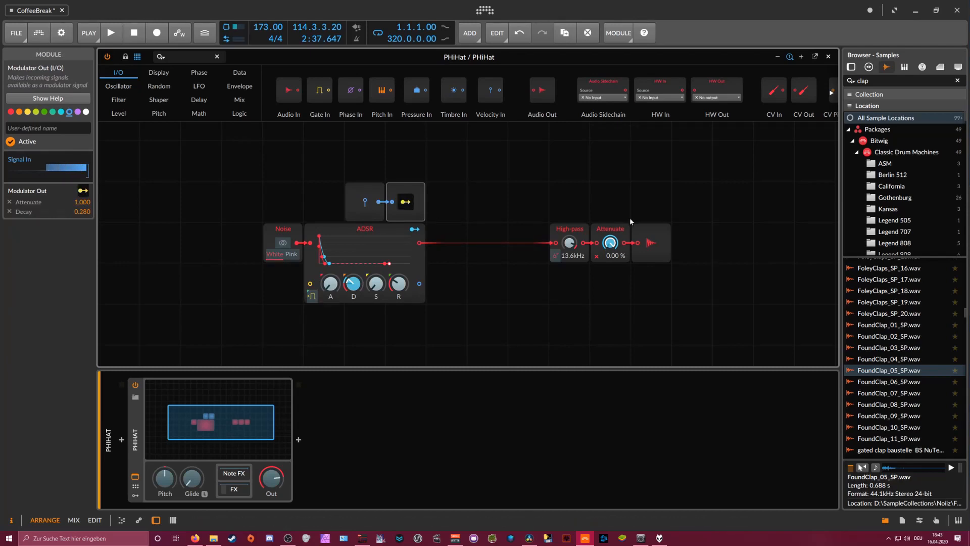
pyautogui.moveTo(727, 226); pyautogui.dragTo(560, 230)
pyautogui.moveTo(567, 231); pyautogui.dragTo(432, 235)
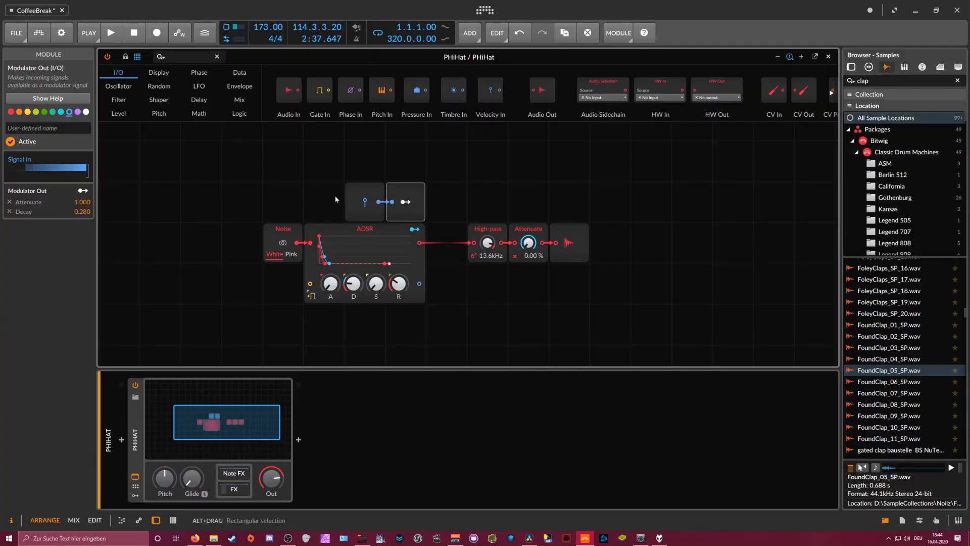
pyautogui.moveTo(333, 194); pyautogui.dragTo(413, 194)
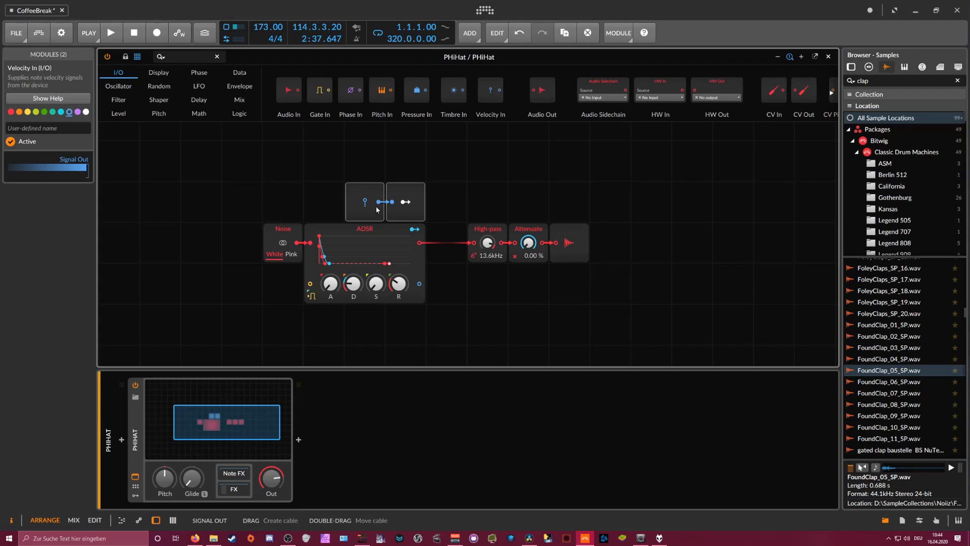
pyautogui.click(405, 202)
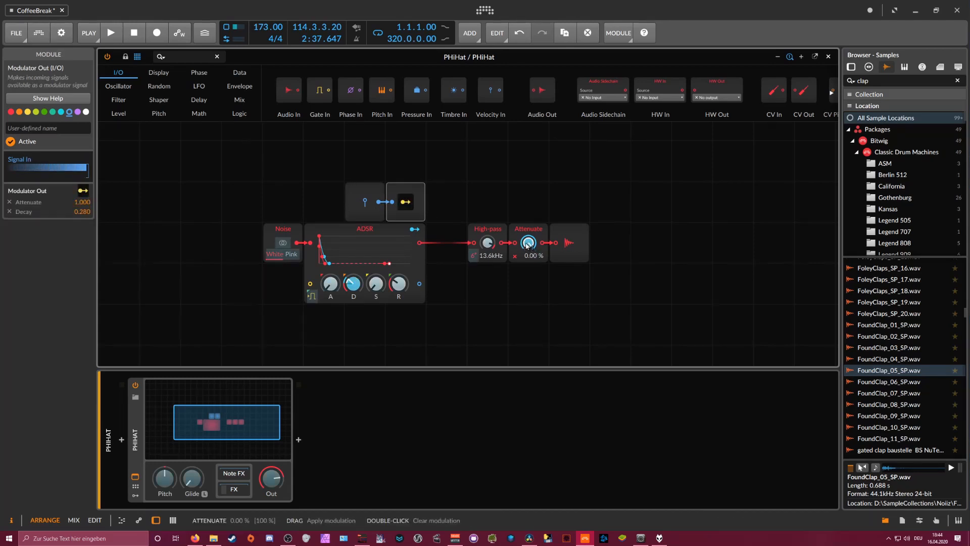
# Step: Map the Modulator Out to the High-pass cutoff with an amount of -12.67 and show its modulation targets
pyautogui.click(515, 229)
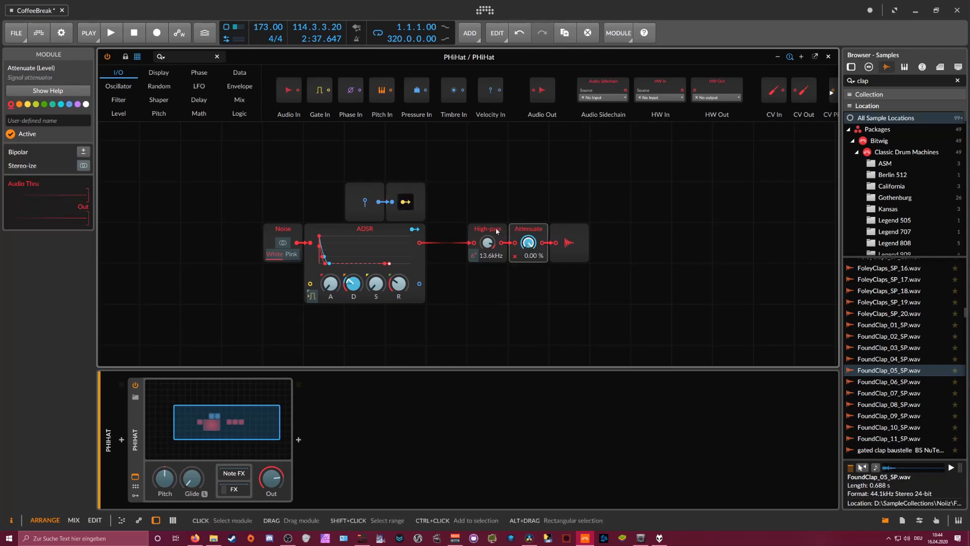
pyautogui.moveTo(489, 242); pyautogui.dragTo(489, 245)
pyautogui.click(410, 202)
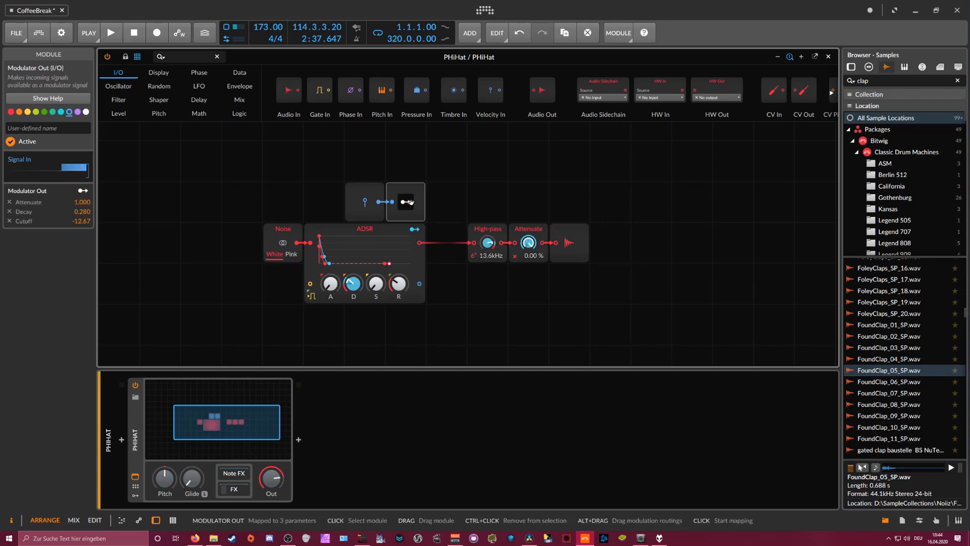
# Step: Close the PHiHat patch, arm the PHiHat track for recording, and reopen its grid patch
pyautogui.click(829, 57)
pyautogui.click(172, 205)
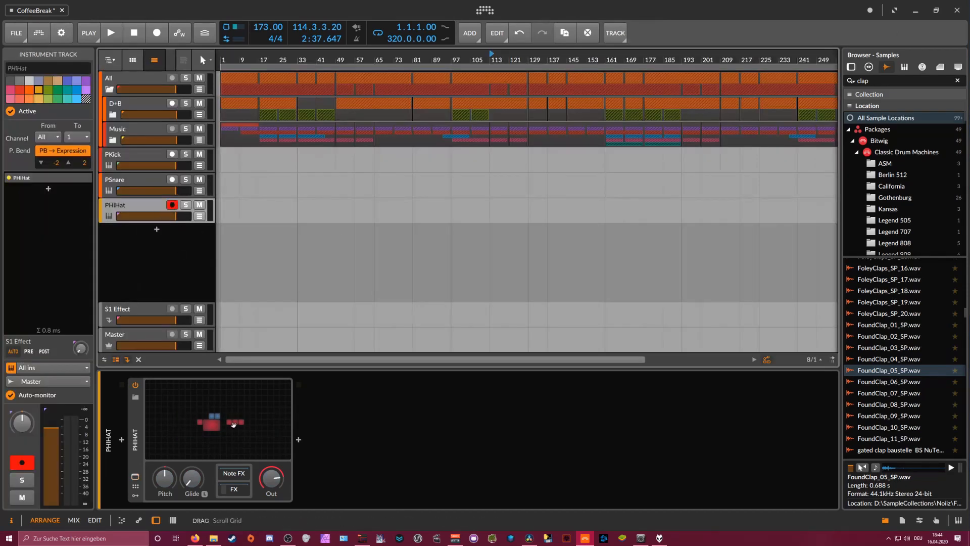
pyautogui.click(233, 426)
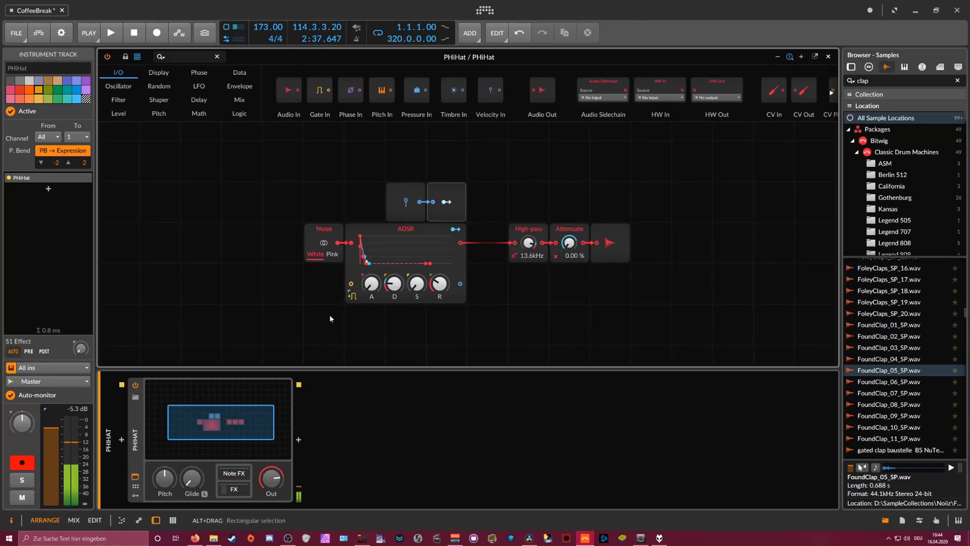
# Step: Insert an Arpeggiator note effect ahead of the PHiHat device in the track's chain
pyautogui.click(122, 440)
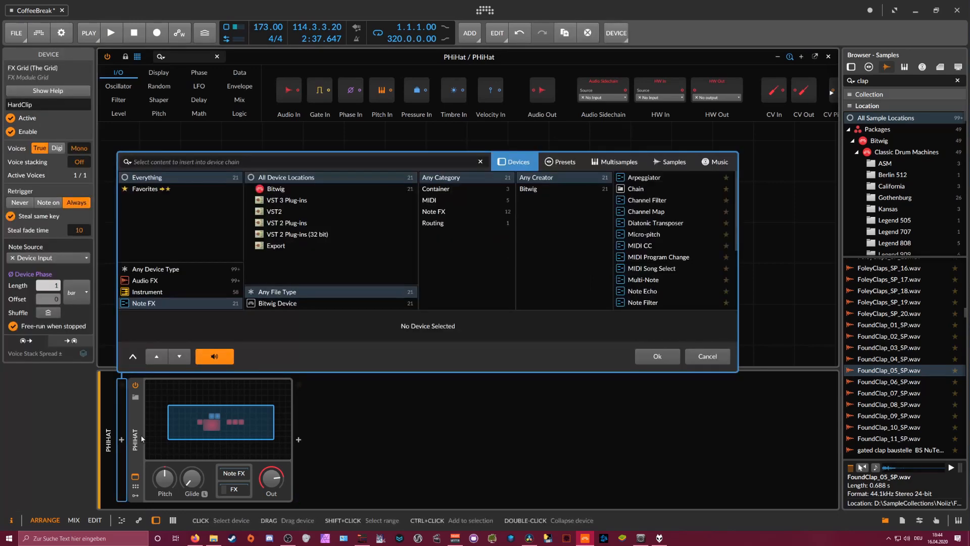
pyautogui.write('arp')
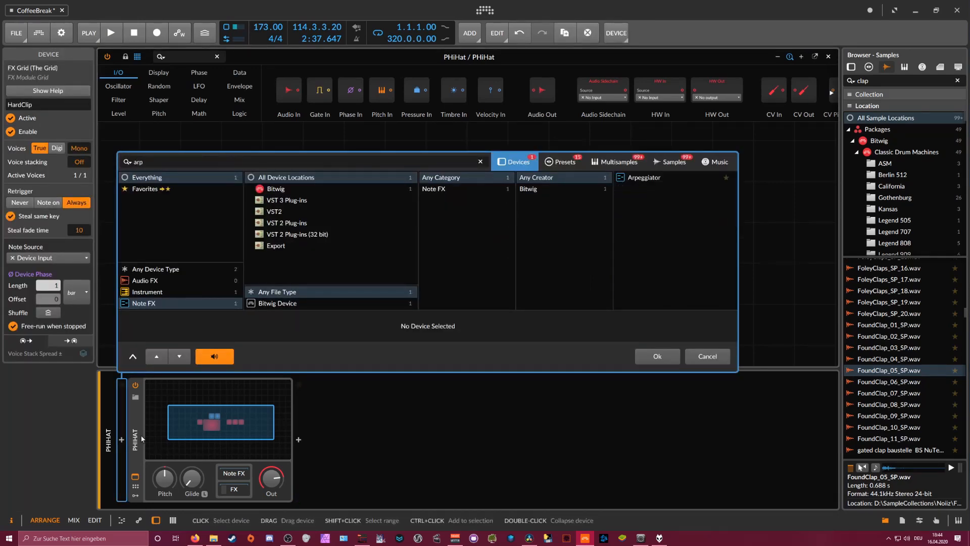
pyautogui.press('Return')
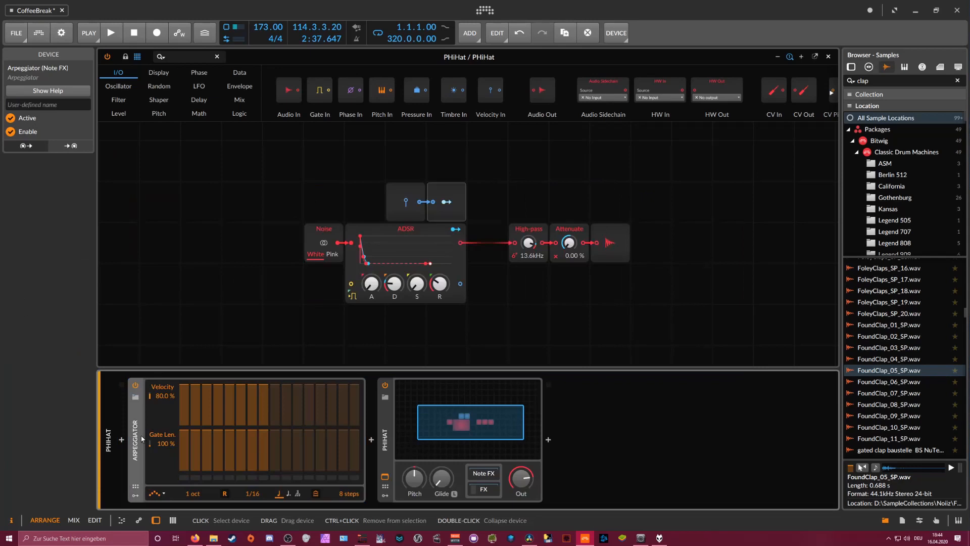
# Step: Limit the Arpeggiator to 3 steps and shape their velocities to rise from a low first step to full on the third
pyautogui.moveTo(200, 388)
pyautogui.mouseDown()
pyautogui.moveTo(207, 410)
pyautogui.moveTo(218, 401)
pyautogui.mouseUp()
pyautogui.click(228, 398)
pyautogui.moveTo(345, 498); pyautogui.dragTo(345, 523)
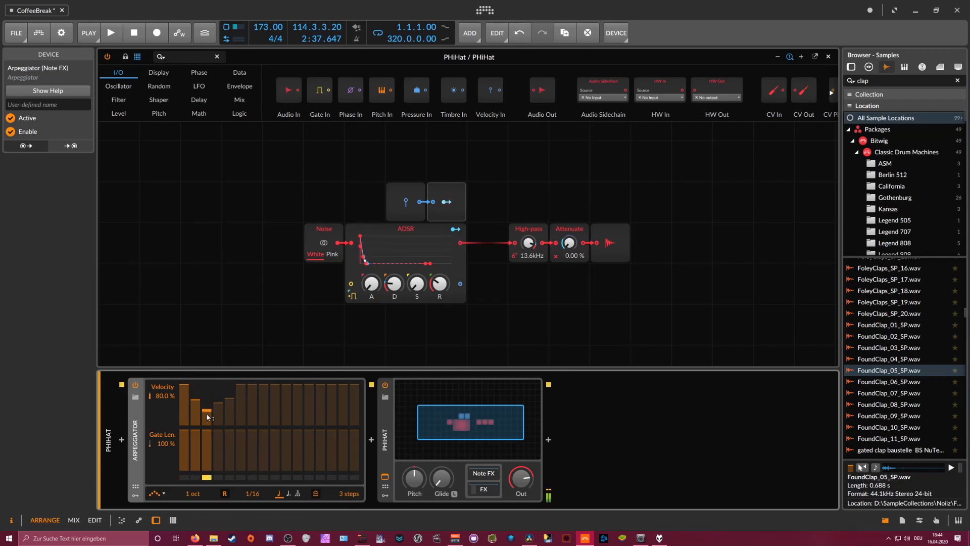
pyautogui.moveTo(207, 410); pyautogui.dragTo(207, 384)
pyautogui.moveTo(185, 423)
pyautogui.mouseDown()
pyautogui.moveTo(194, 398)
pyautogui.moveTo(184, 404)
pyautogui.moveTo(195, 406)
pyautogui.mouseUp()
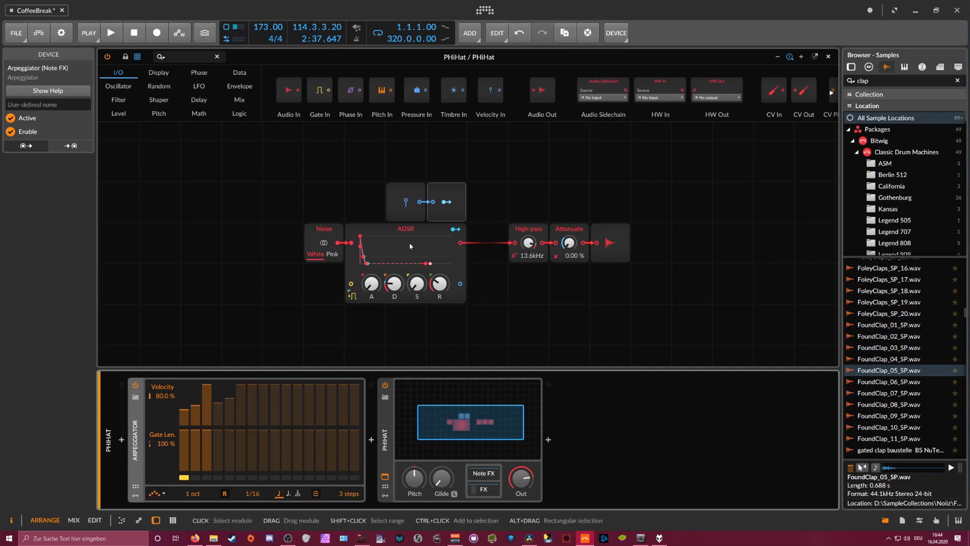
# Step: Move the High-pass, Attenuate and output modules together so they sit directly beside the ADSR, and clear the selection
pyautogui.moveTo(243, 225); pyautogui.dragTo(597, 236)
pyautogui.moveTo(665, 237); pyautogui.dragTo(490, 229)
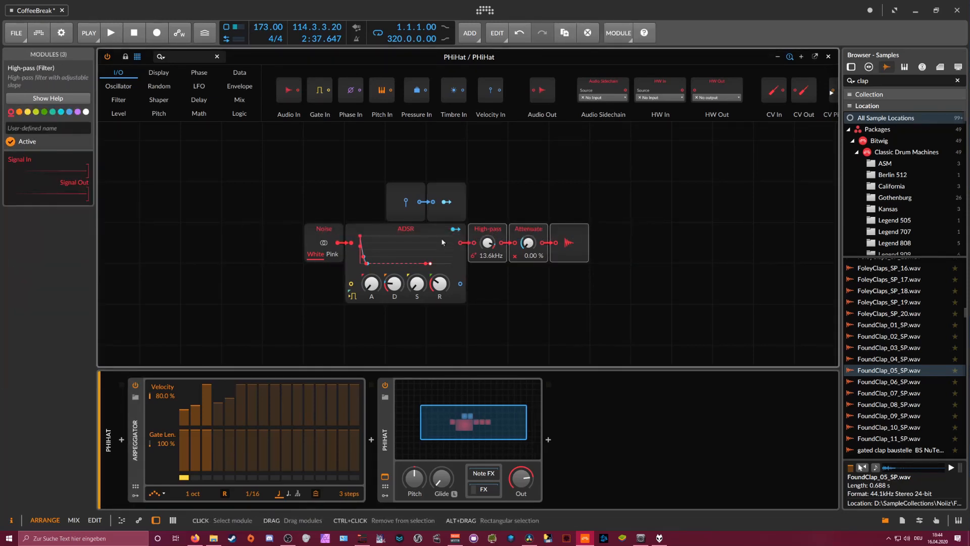
pyautogui.click(329, 207)
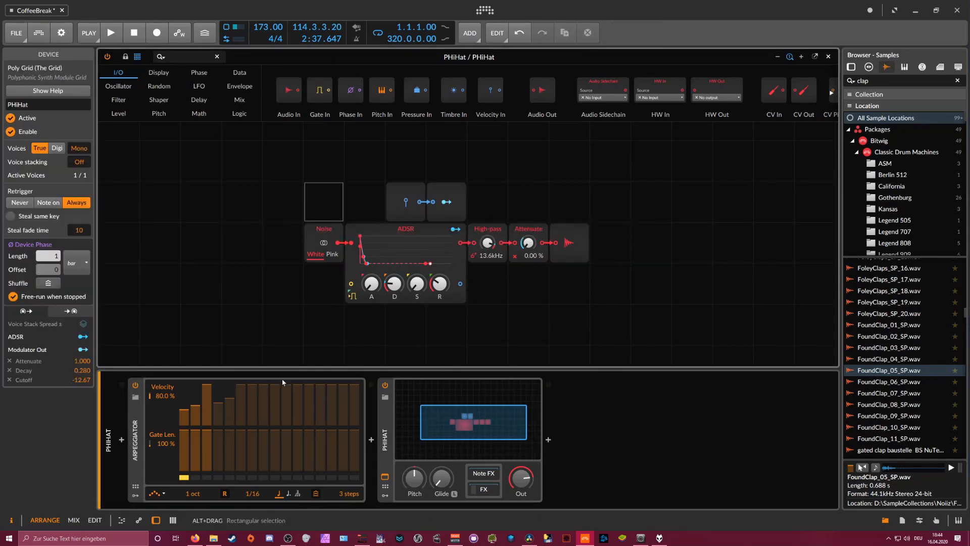
# Step: Save the PHiHat device to the library as a preset in the Hi-Hat category, and close its grid patch
pyautogui.rightClick(384, 421)
pyautogui.click(404, 431)
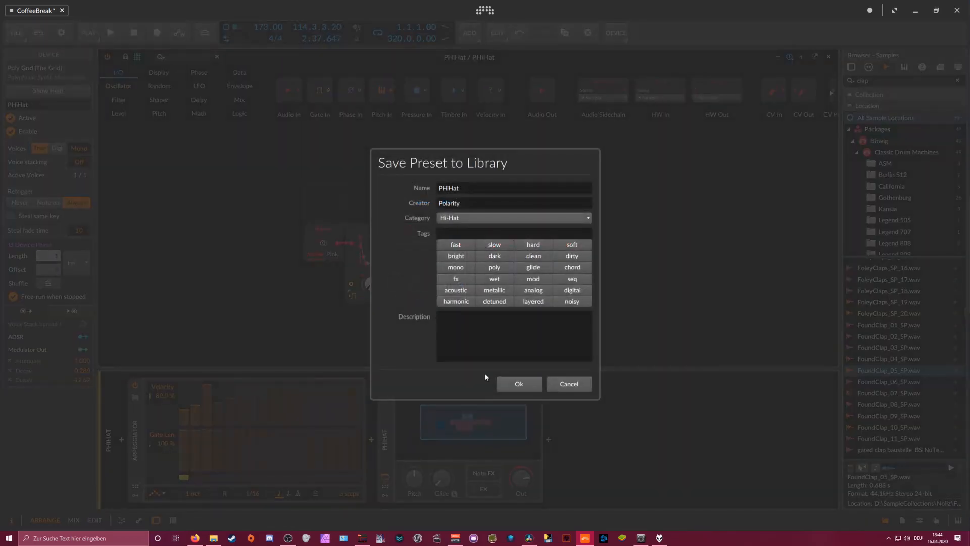
pyautogui.click(513, 382)
pyautogui.click(522, 313)
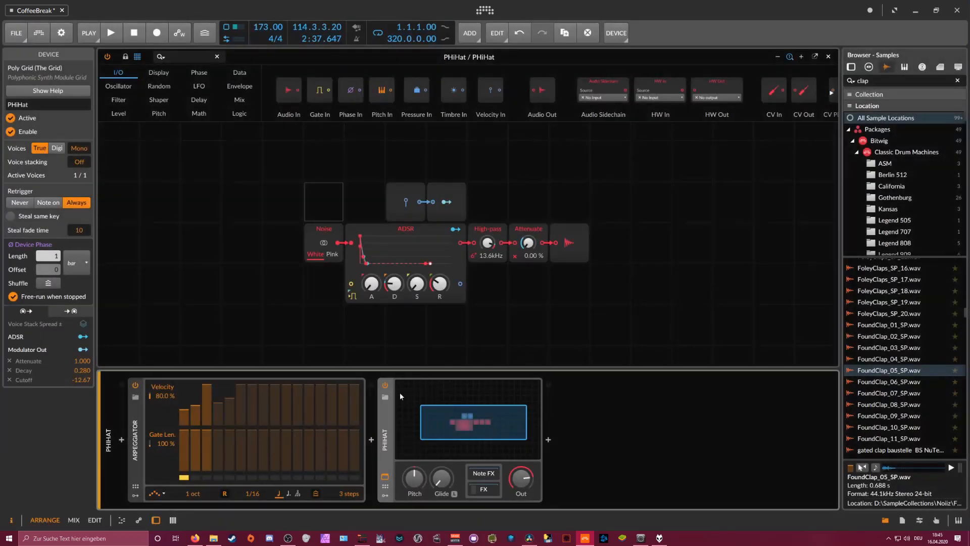
pyautogui.click(828, 59)
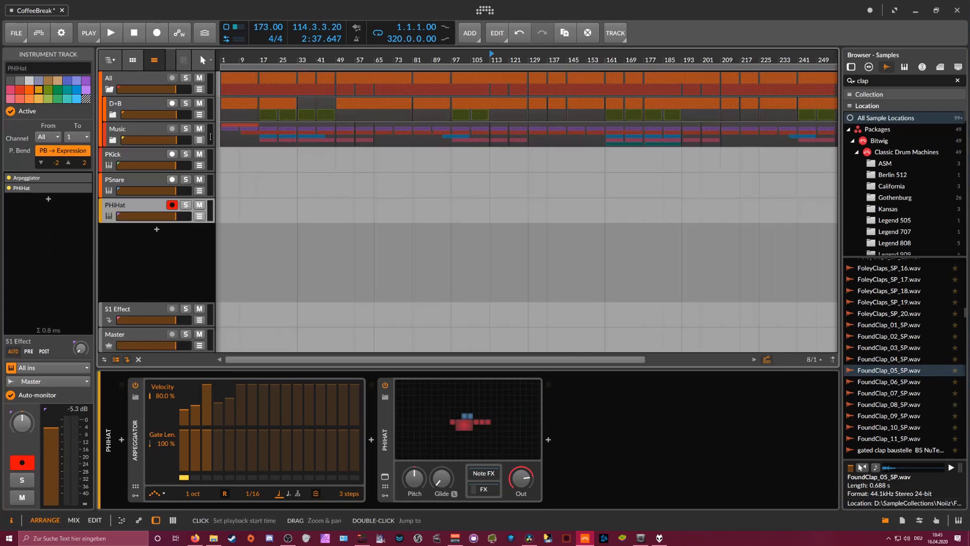
pyautogui.click(138, 183)
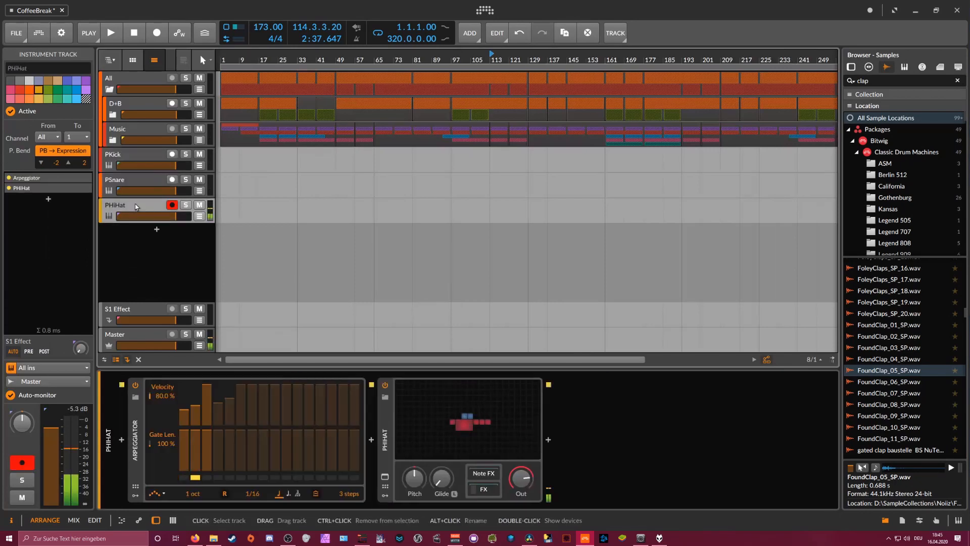